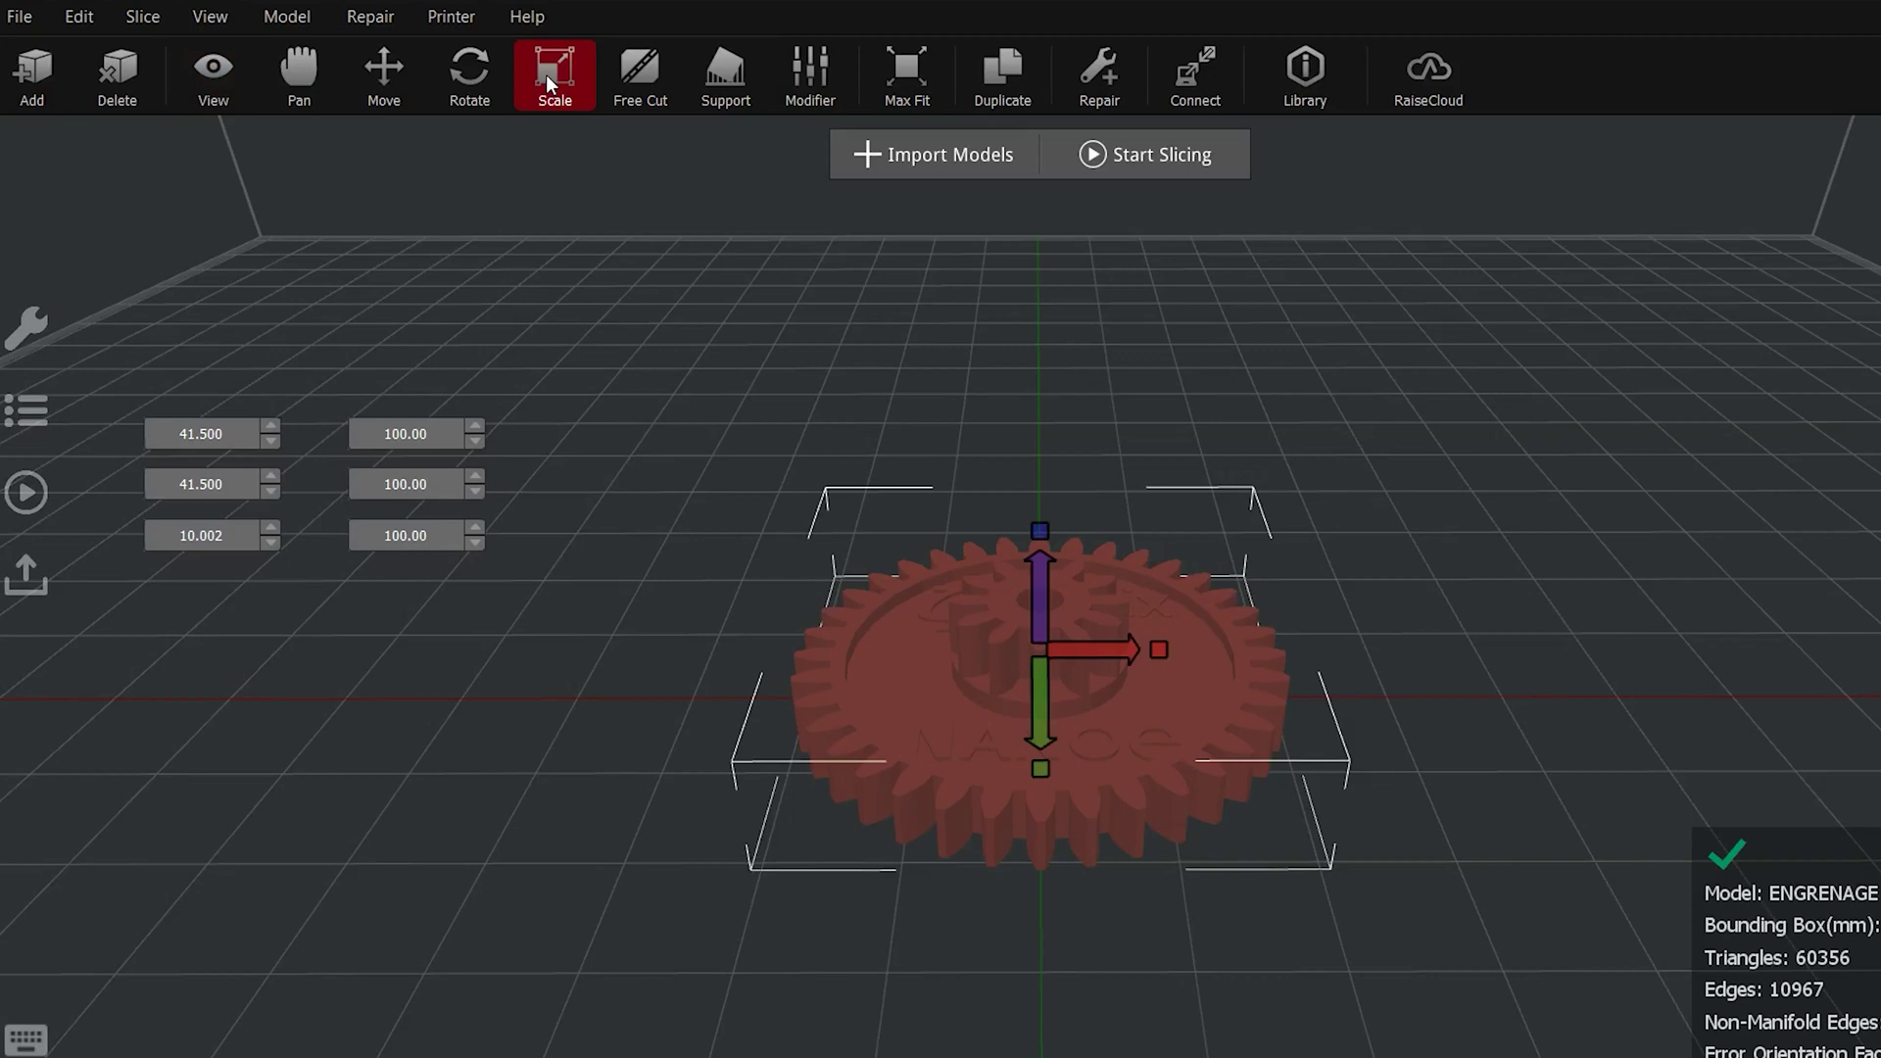
Scale the gear to 126.6% in X/Y (52.539 mm) and 126% in Z (12.603 mm) with uniform scaling off
drag(450, 435, 392, 435)
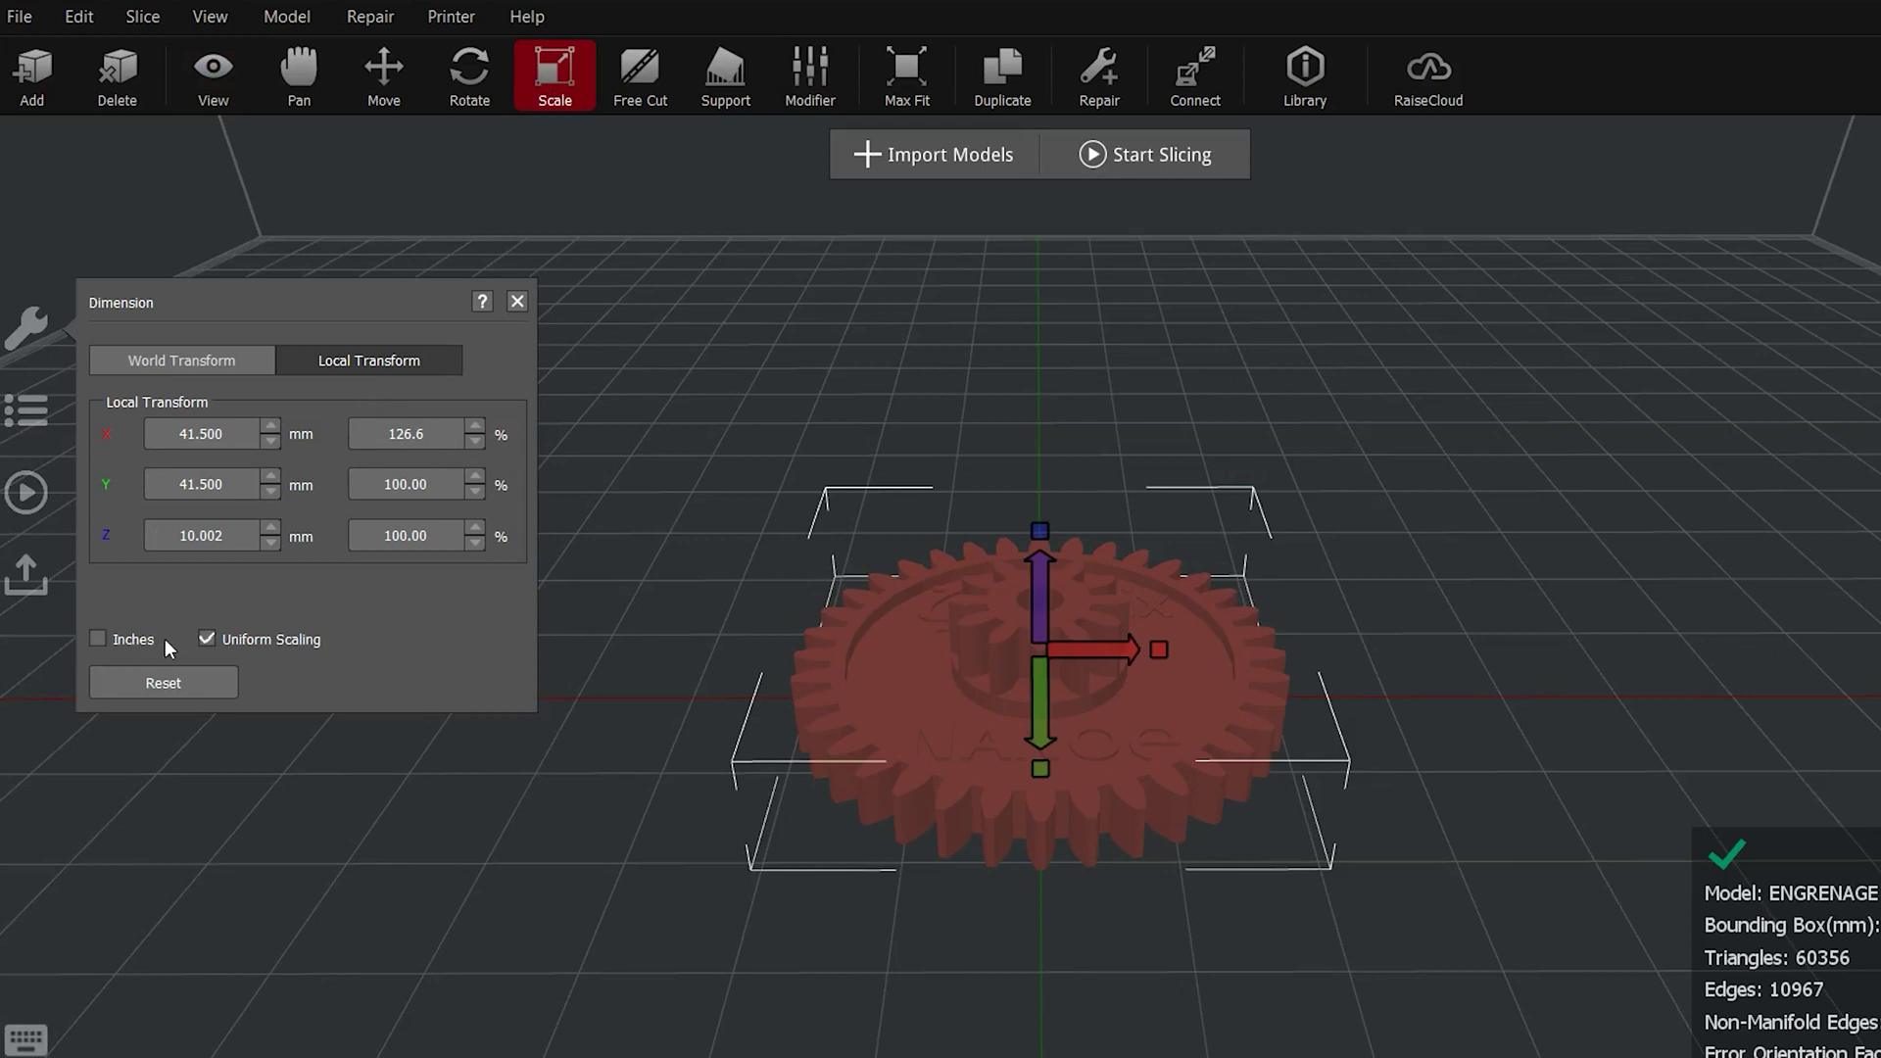
text(126.6)
key(Return)
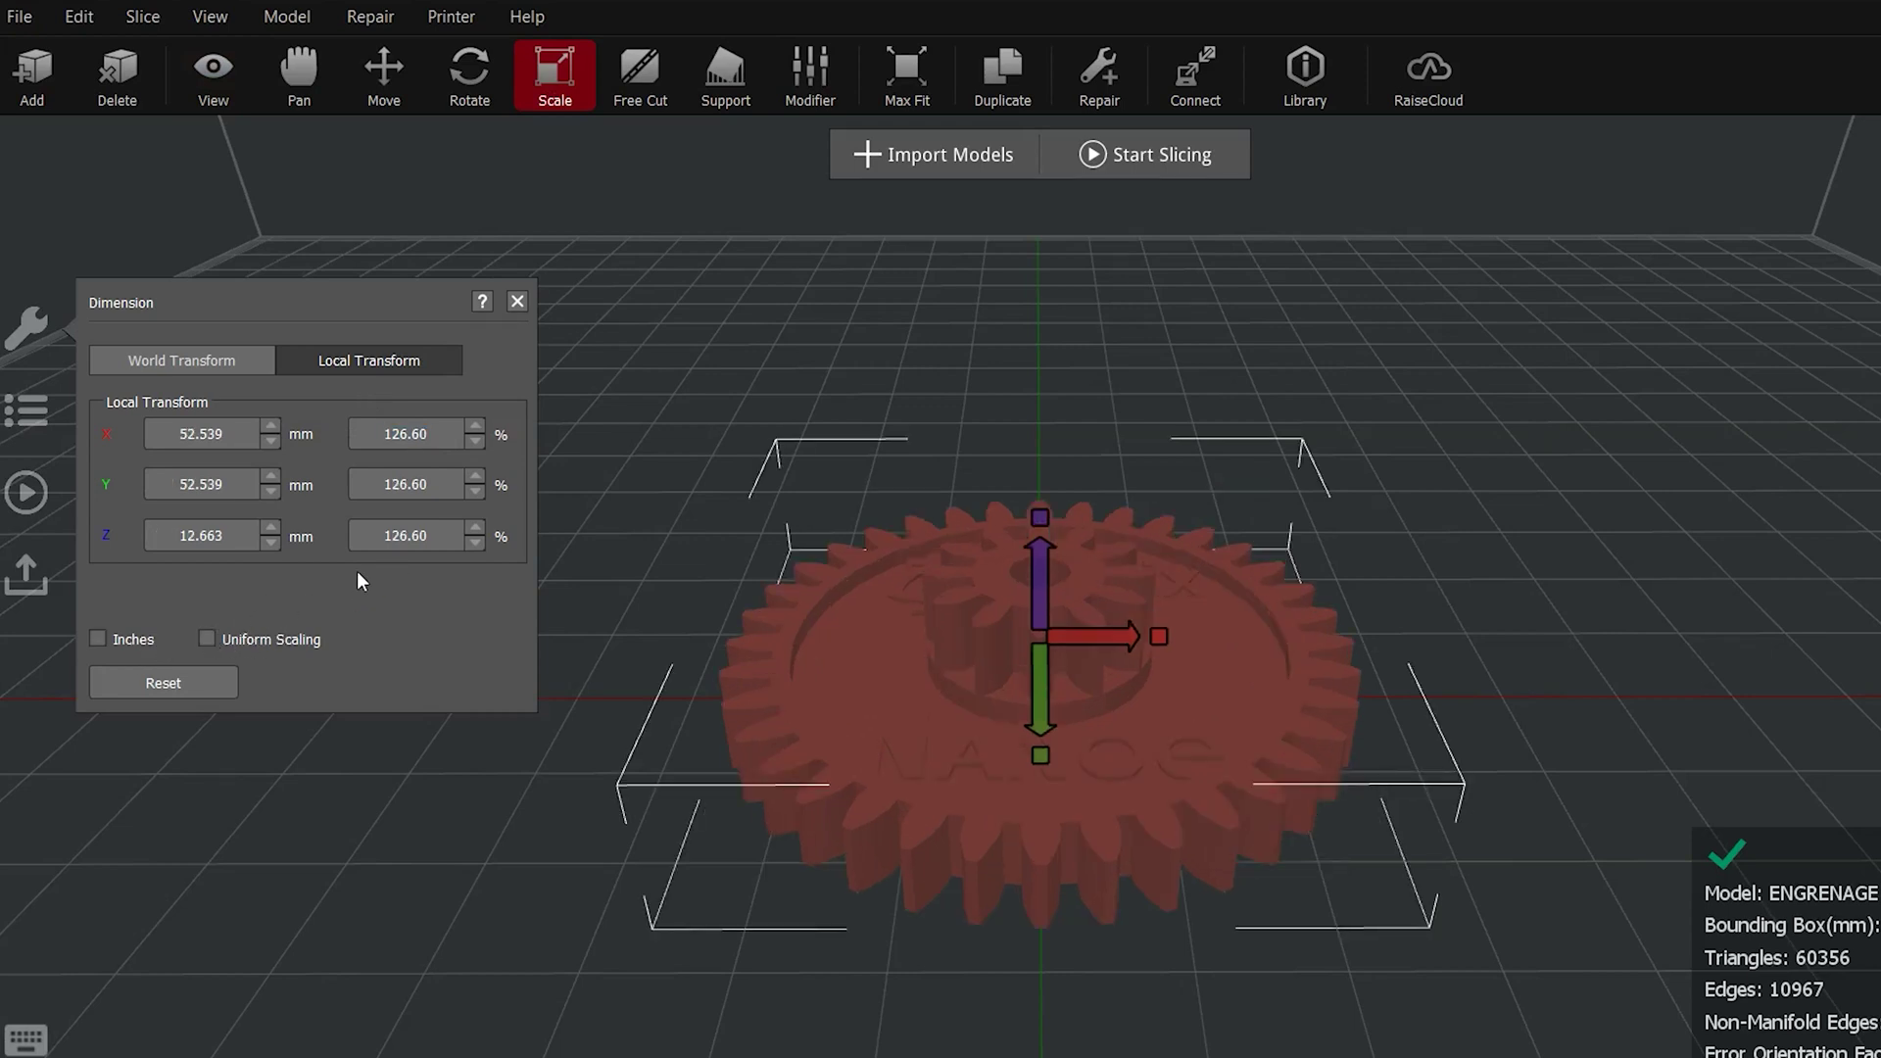
double_click(433, 535)
text(126.0)
key(Return)
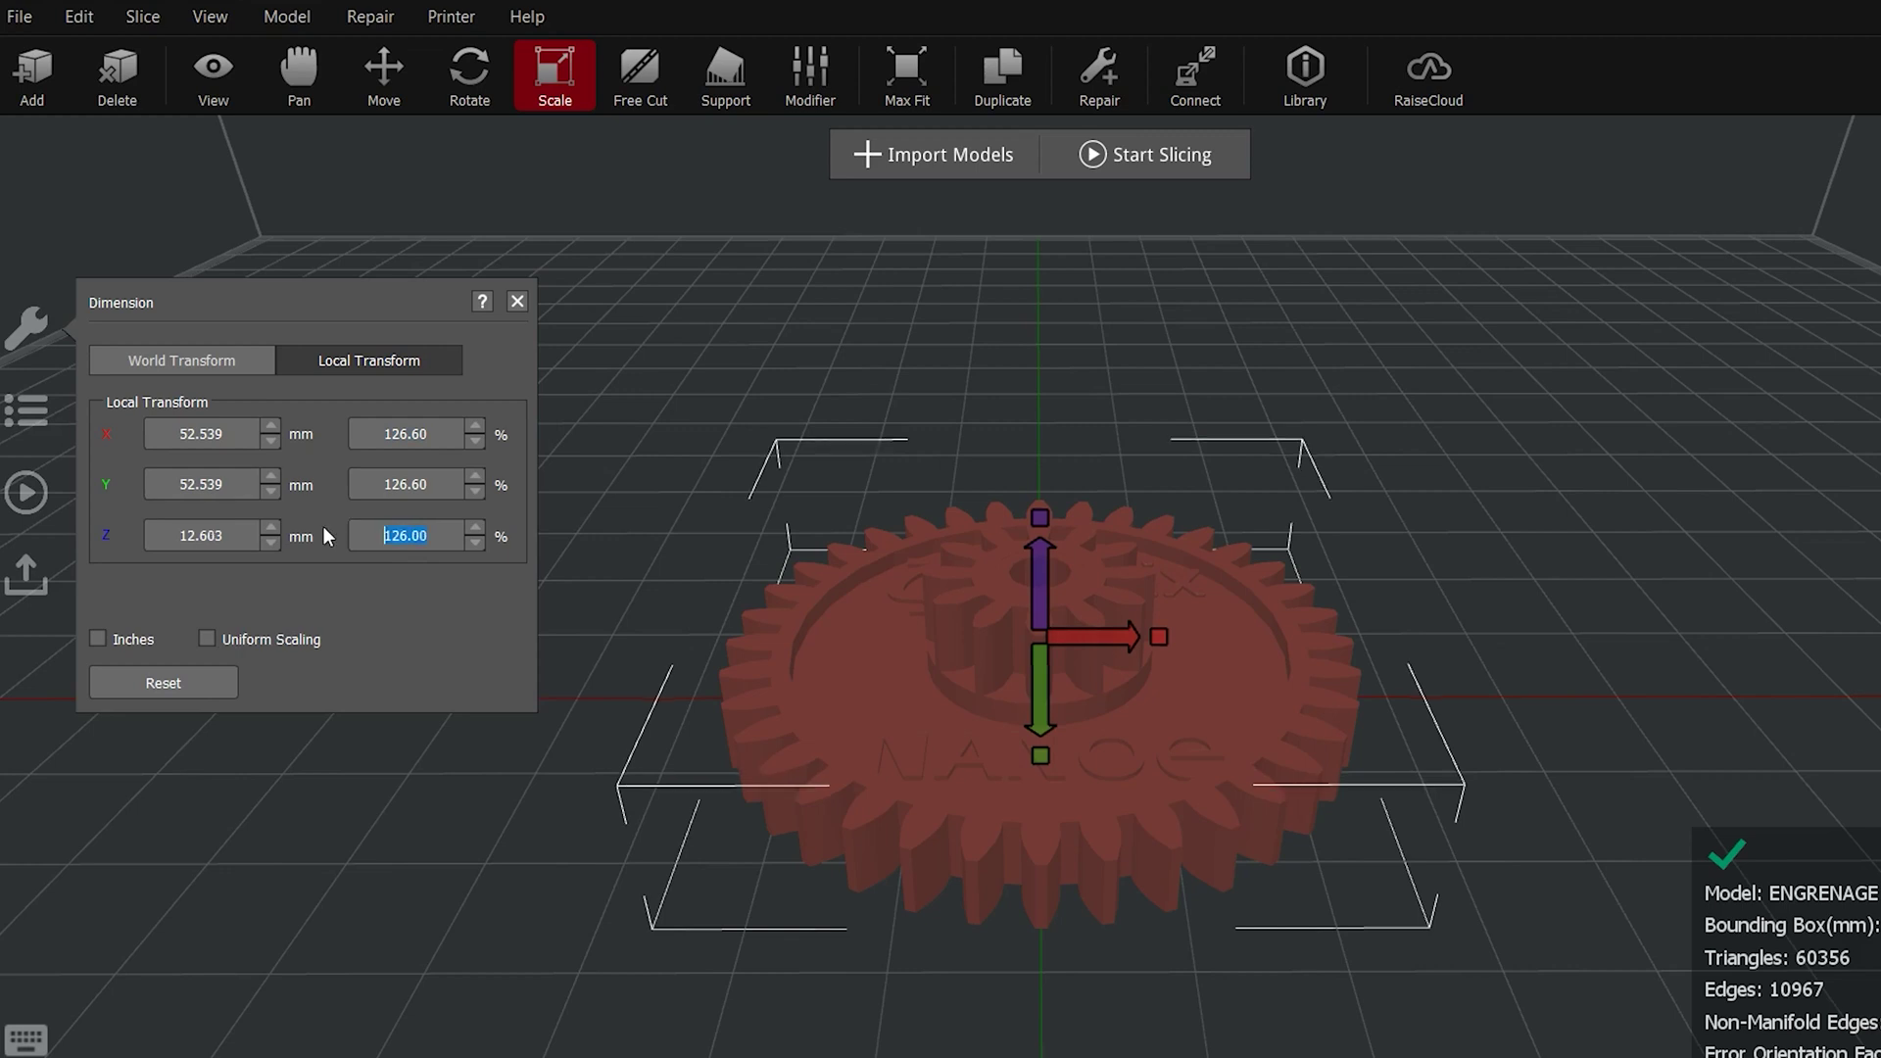
click(516, 300)
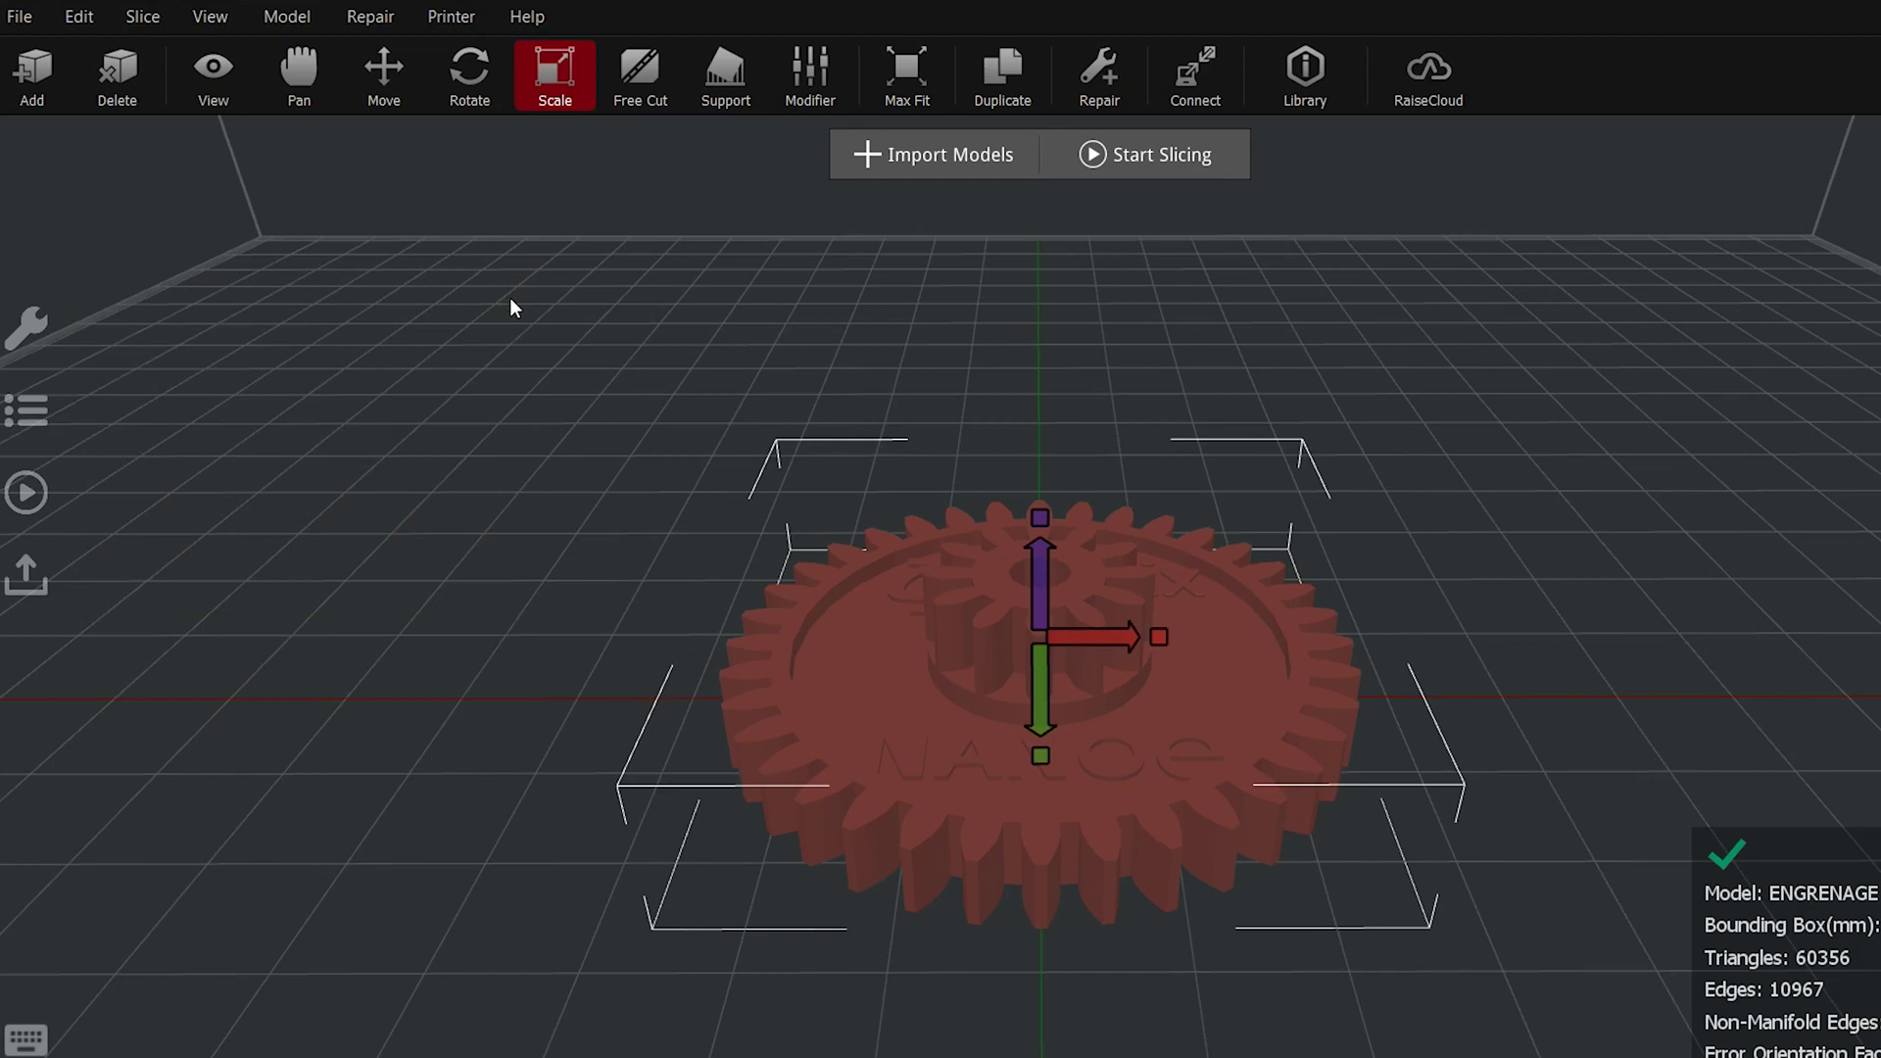
Lay the gear flat on the plate, orbit to check its underside and top, then return to View mode
scroll(956, 433, down, 3)
scroll(957, 435, down, 2)
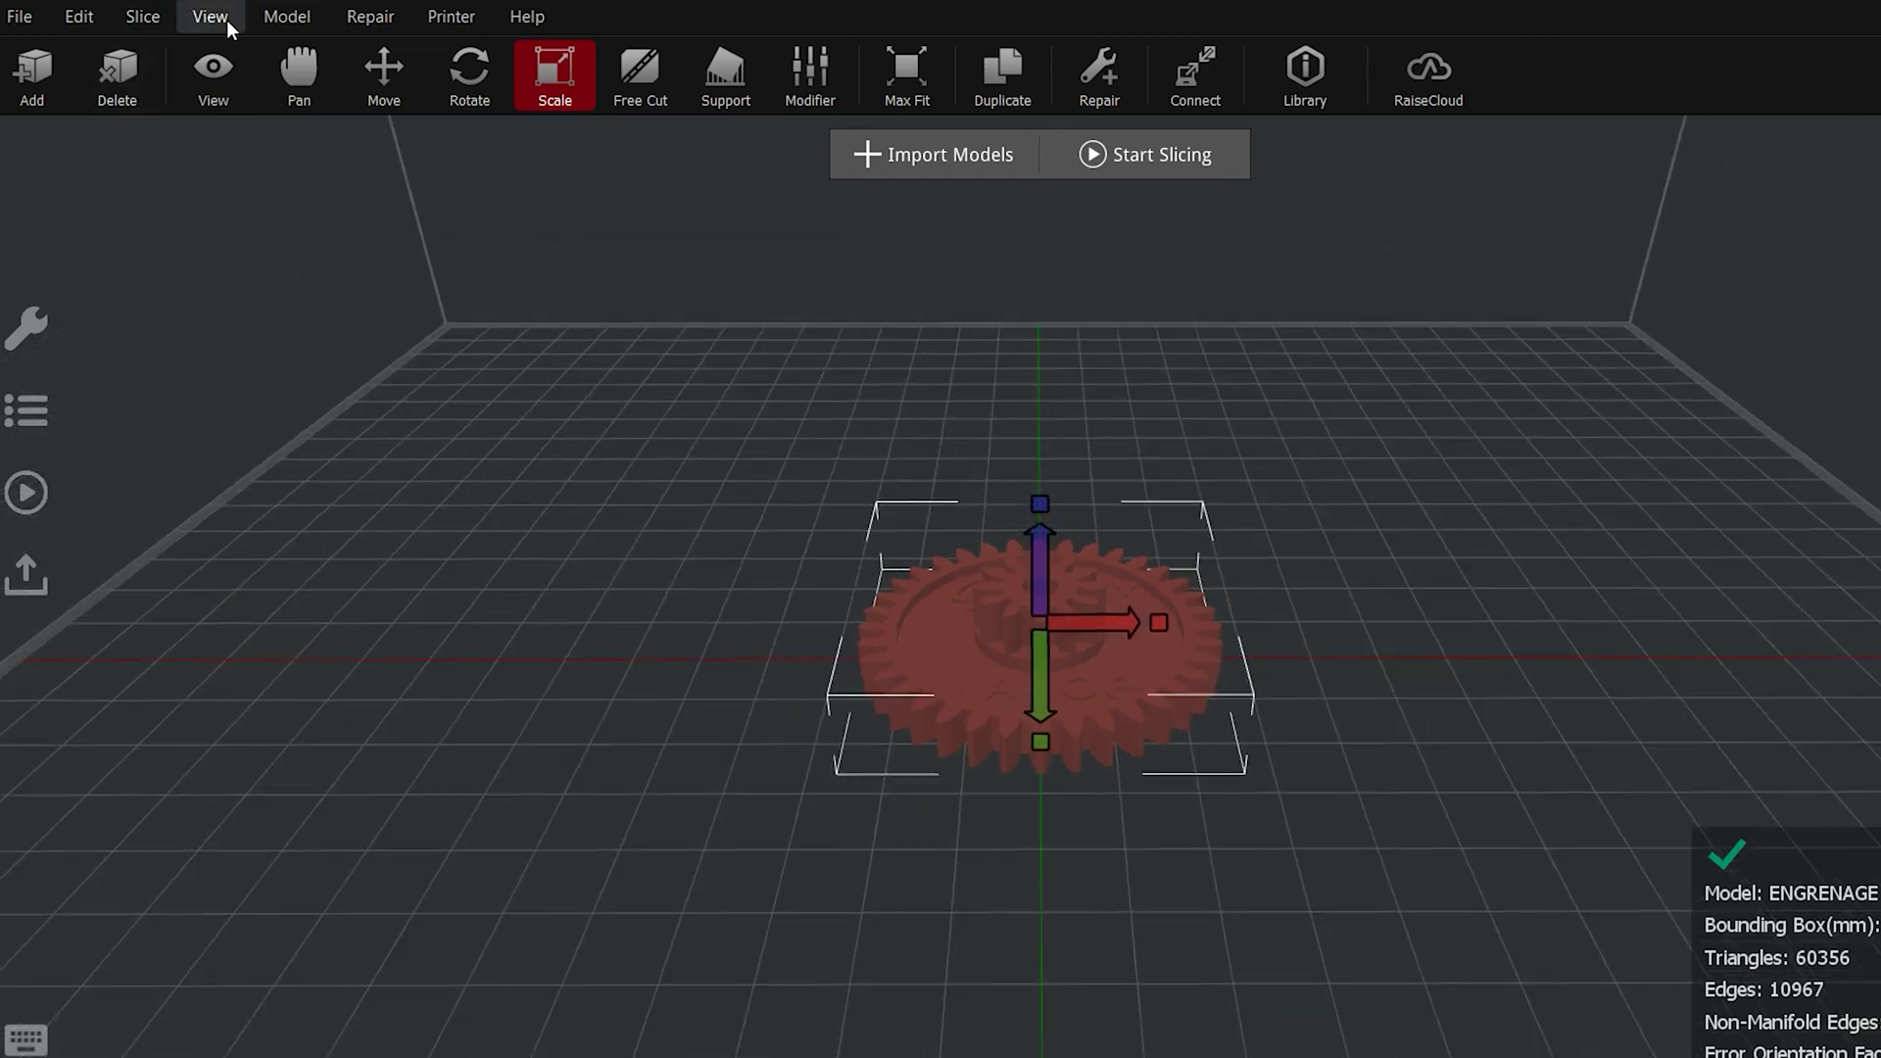
click(287, 17)
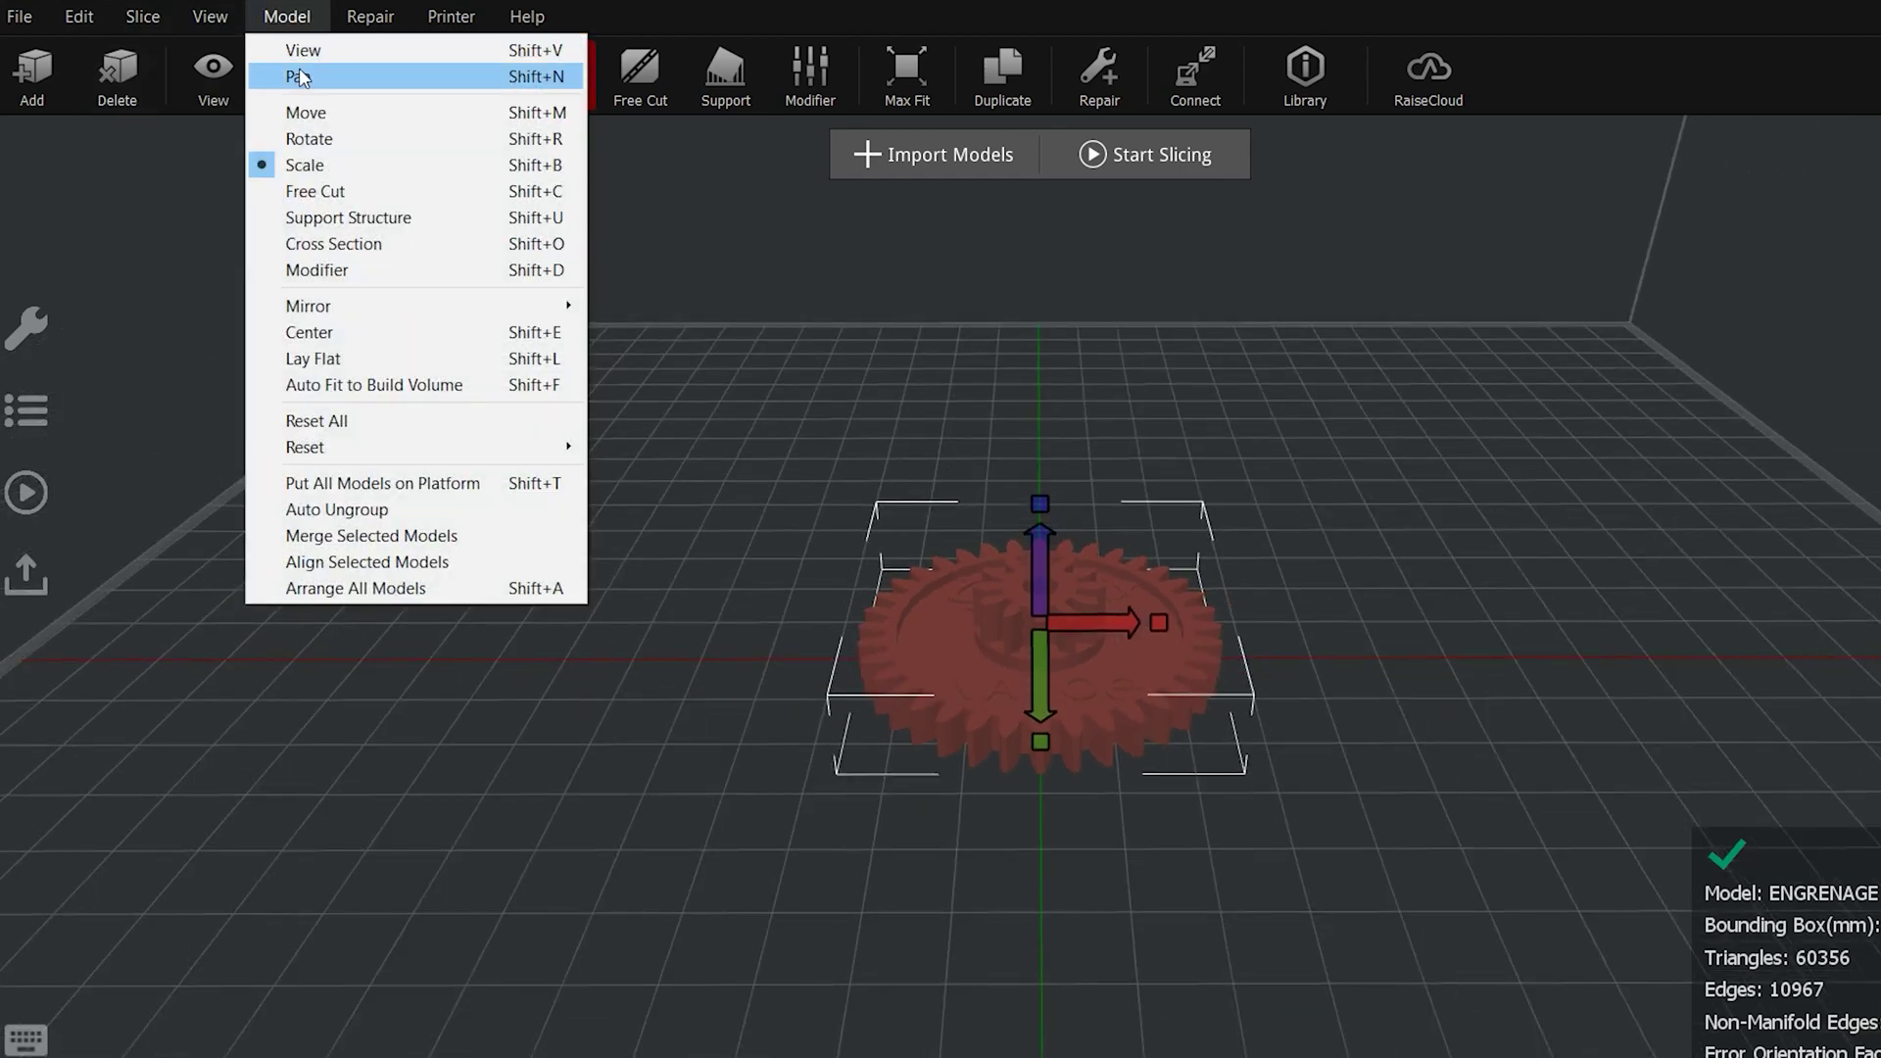
click(350, 362)
mouse_move(1044, 737)
right_down()
mouse_move(1049, 504)
mouse_move(1061, 656)
mouse_move(1064, 516)
mouse_move(1014, 361)
mouse_move(1012, 718)
right_up()
scroll(1012, 718, up, 4)
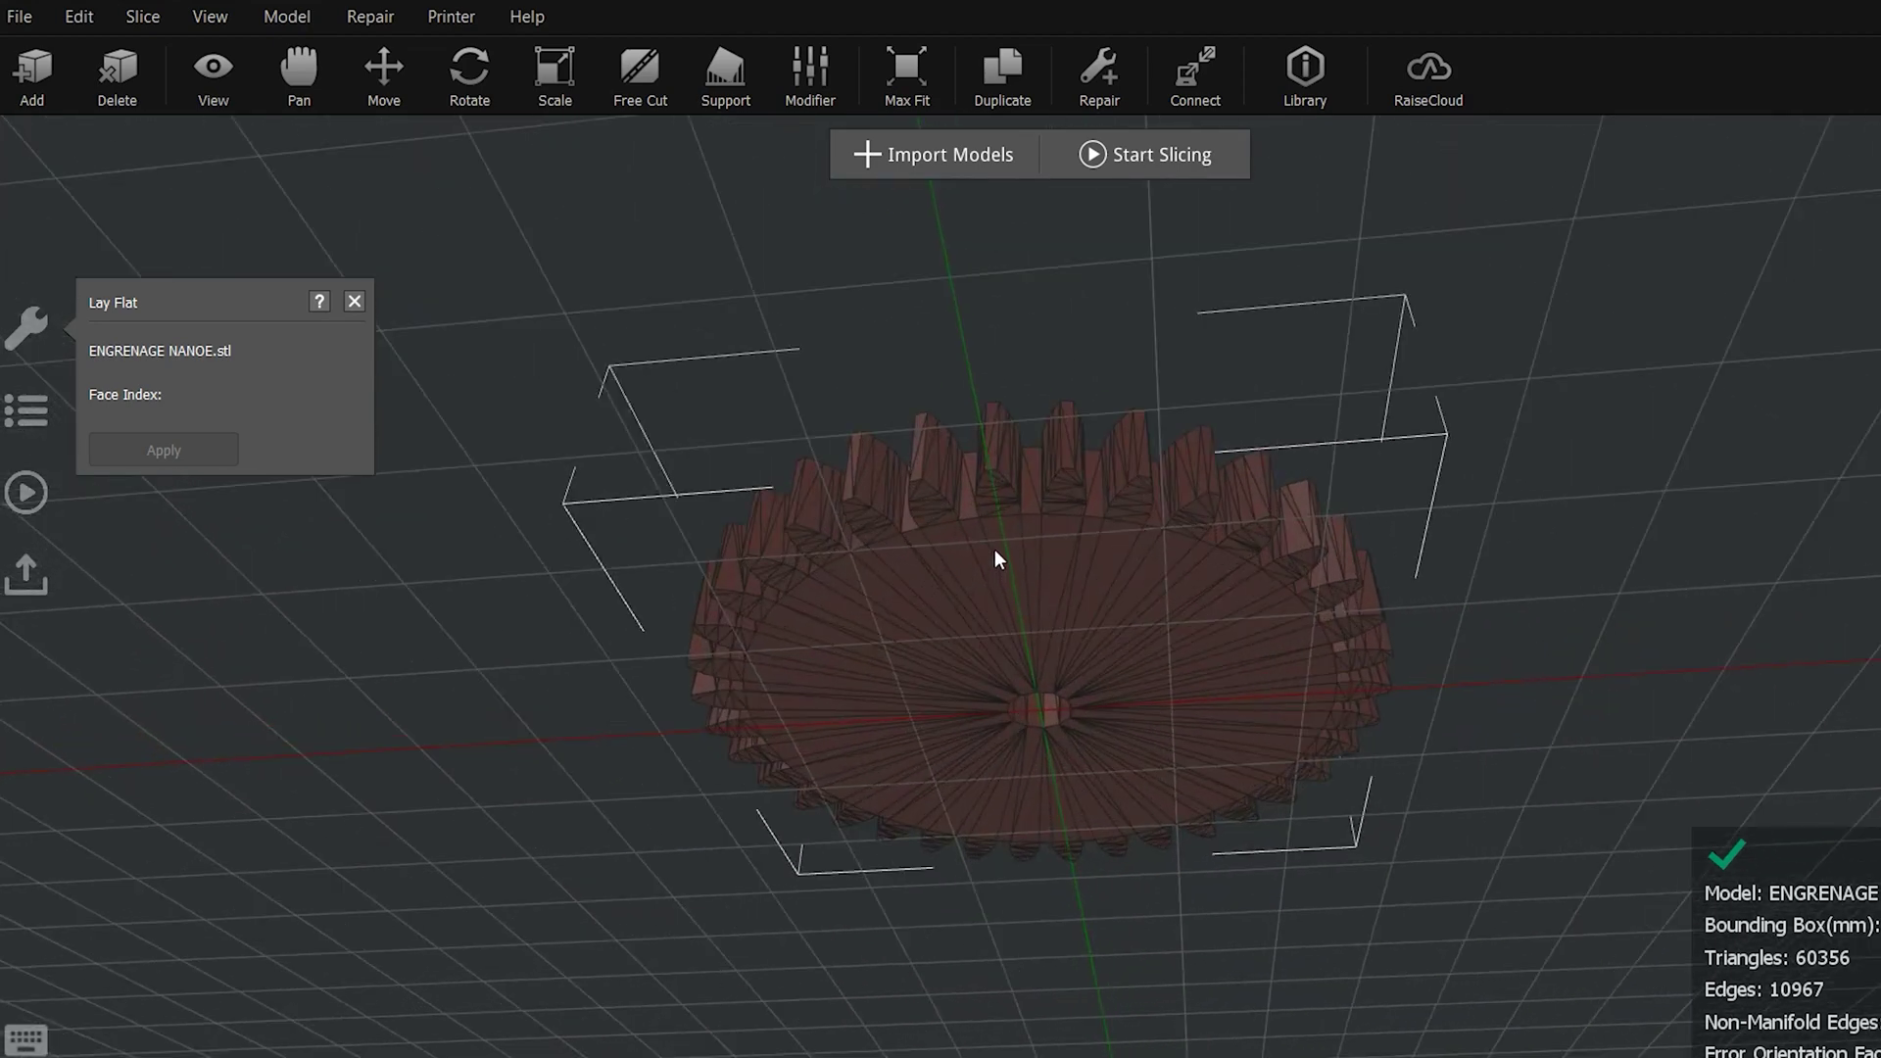
right_drag(995, 550, 1119, 773)
scroll(1119, 773, down, 3)
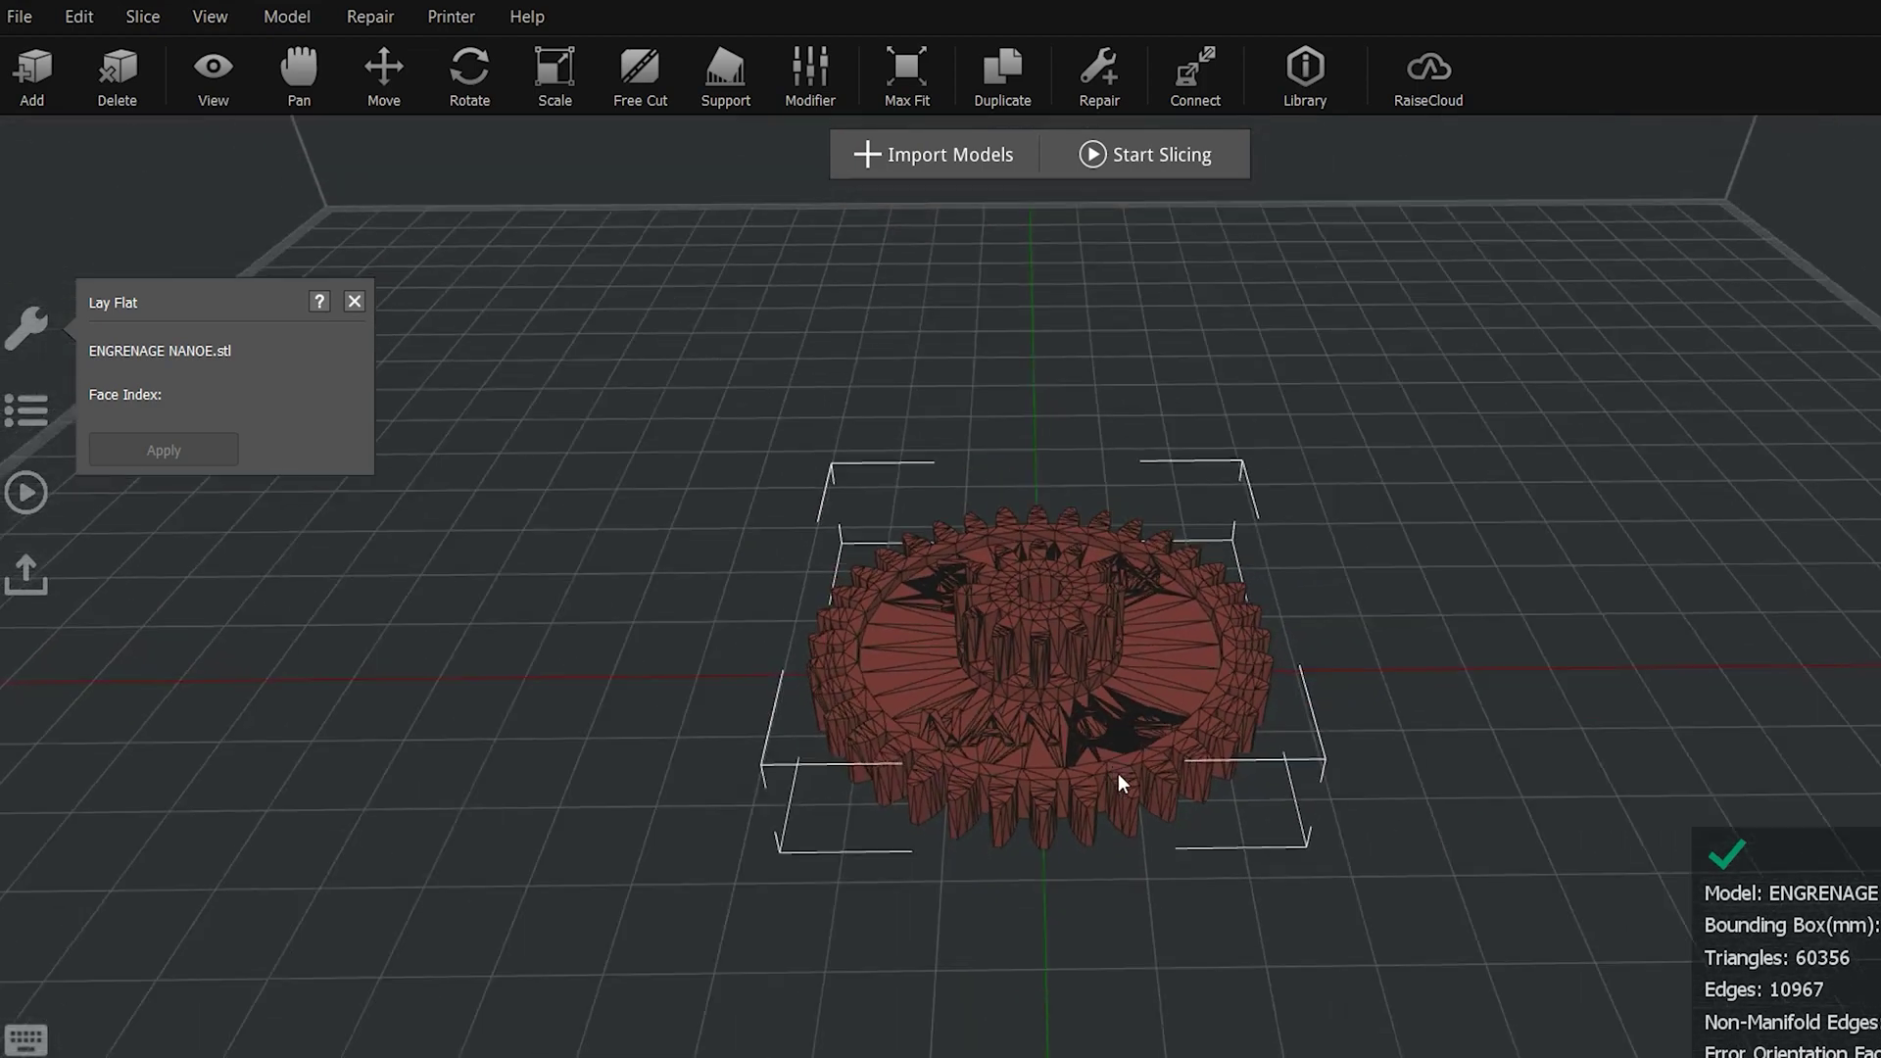
click(350, 306)
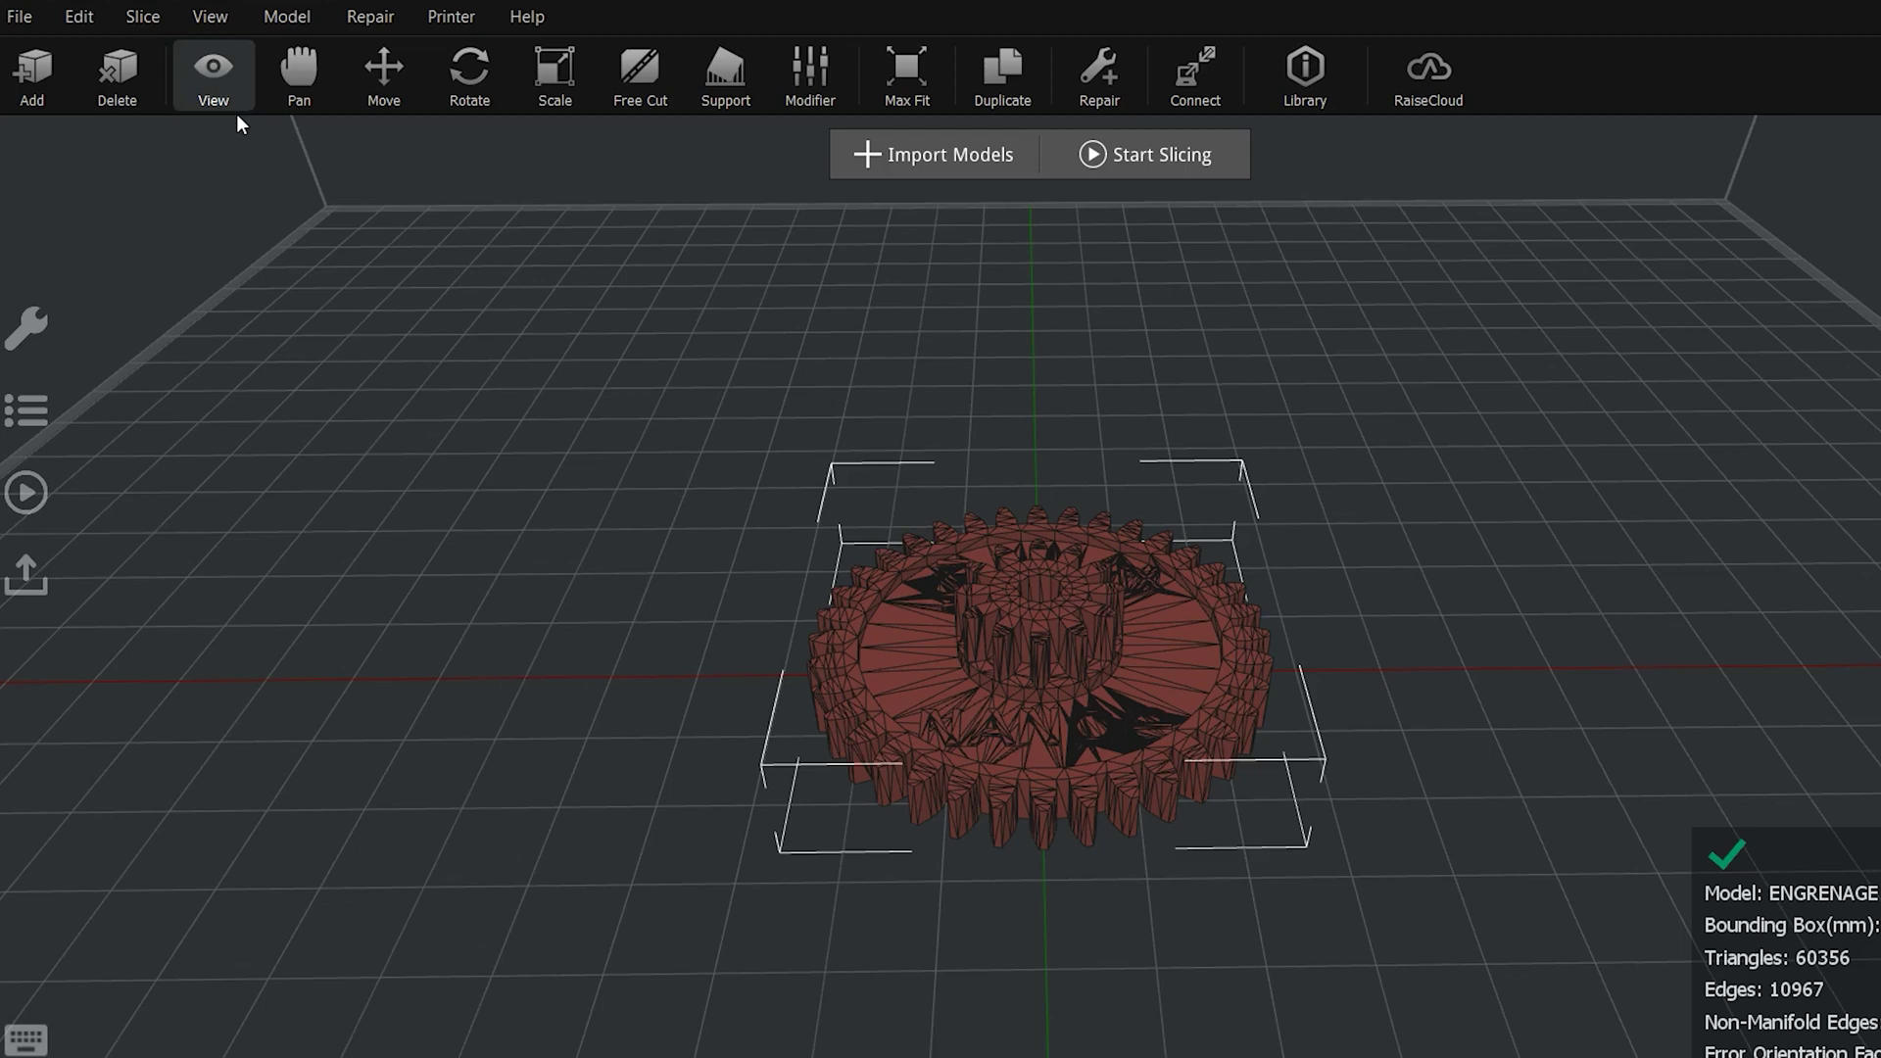
click(214, 76)
Slice the gear with Template White Zirconia-export (about 1 h 14 min, 9.8 g)
right_drag(1040, 686, 1111, 728)
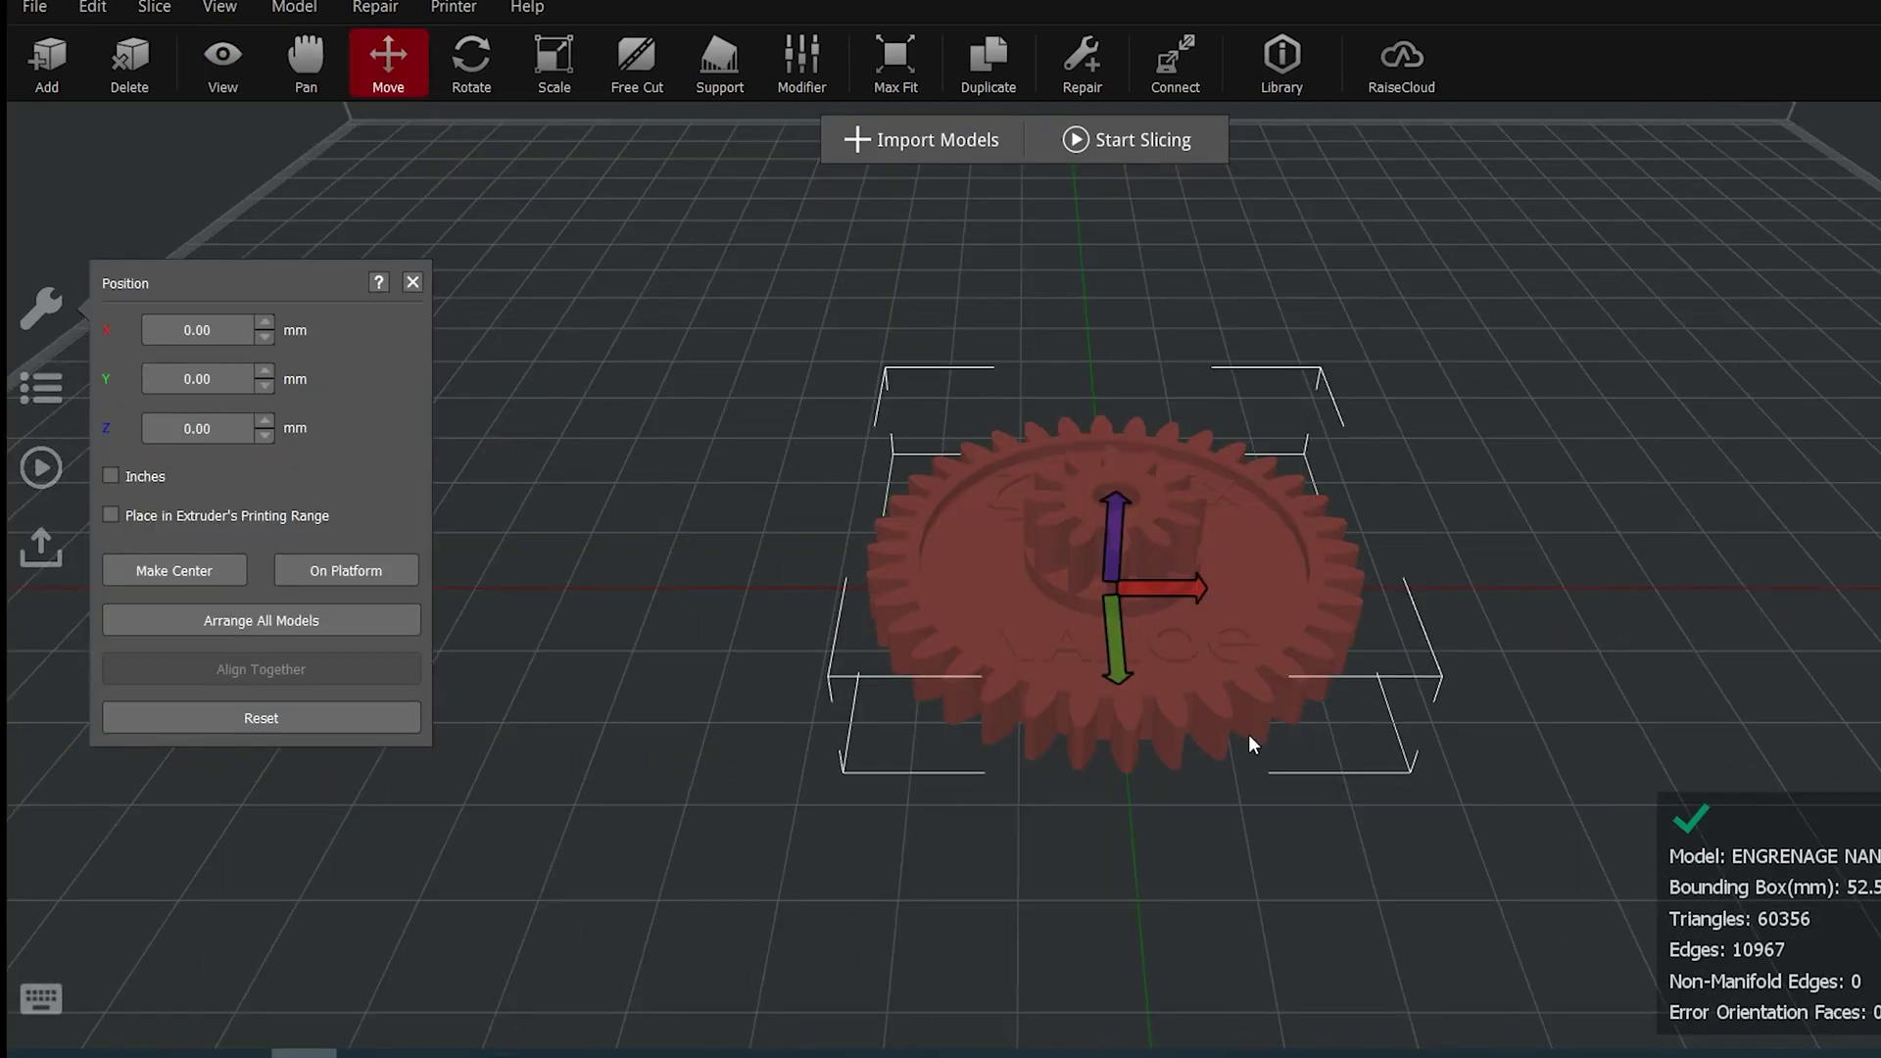
click(1083, 141)
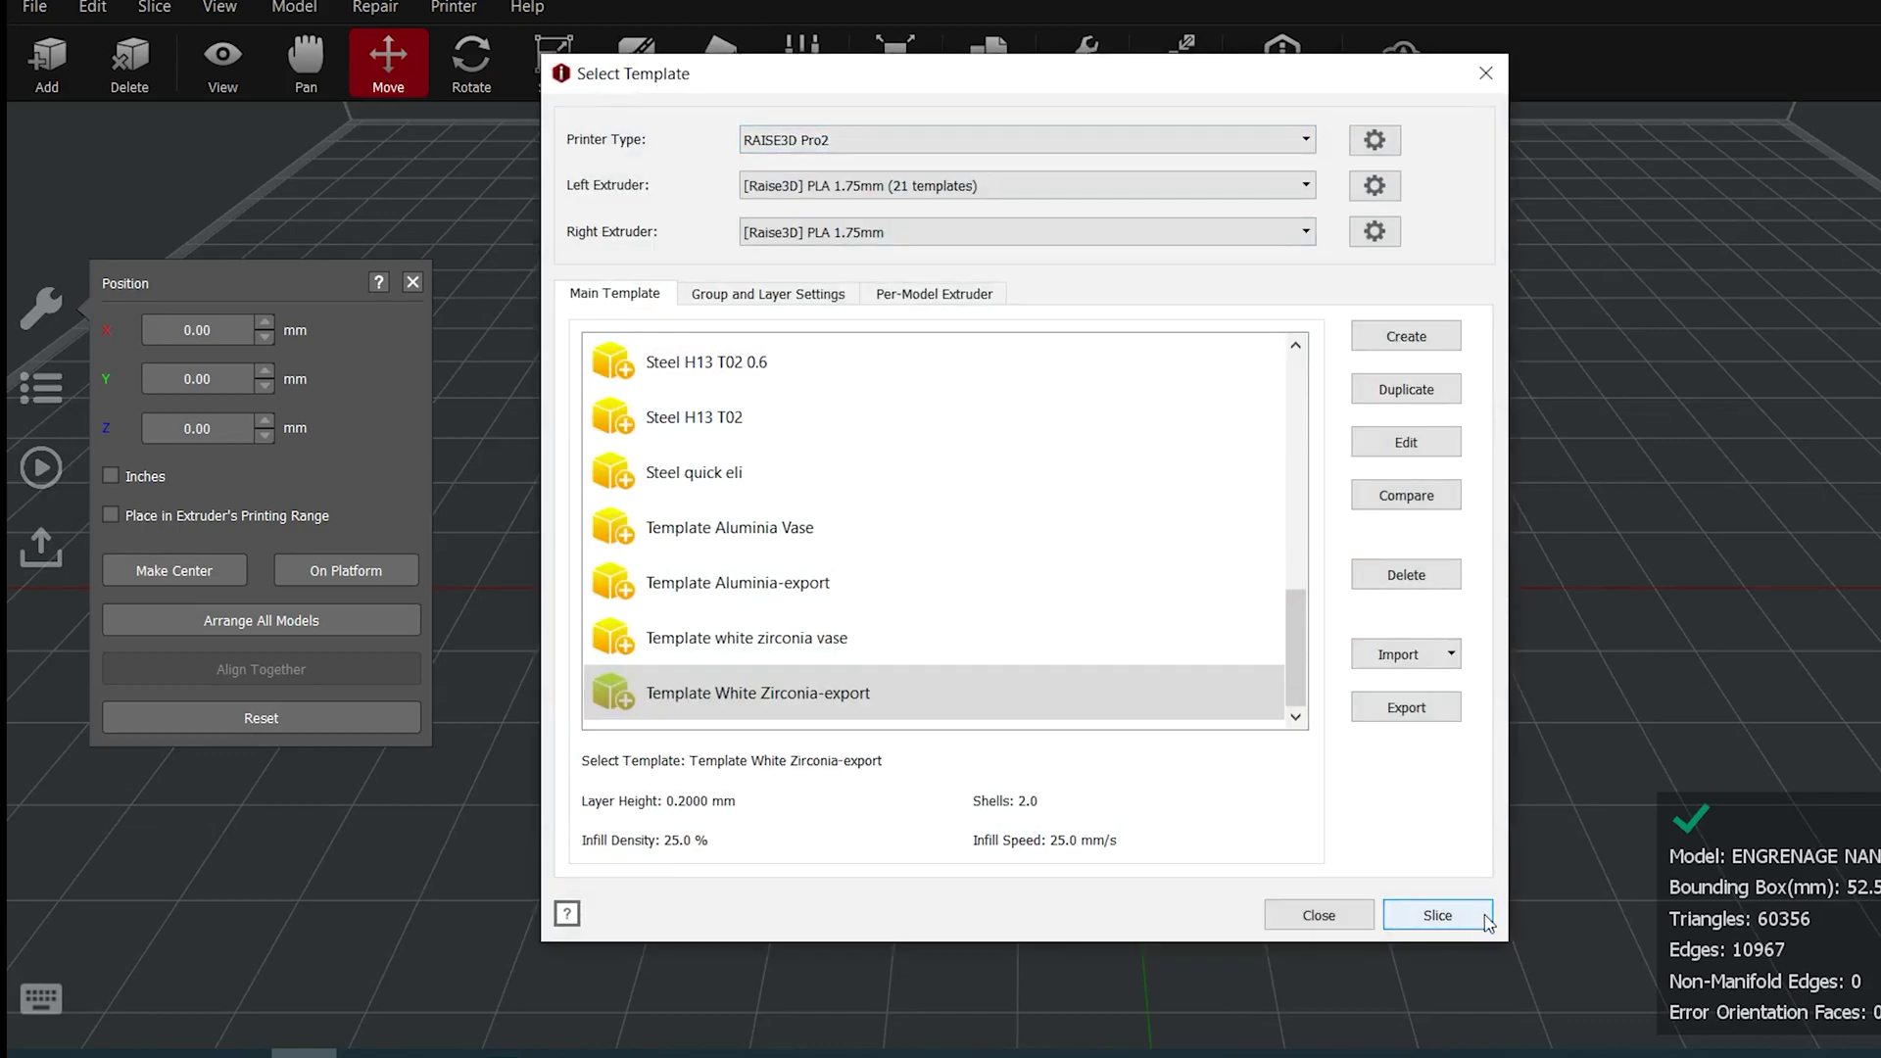
click(1437, 913)
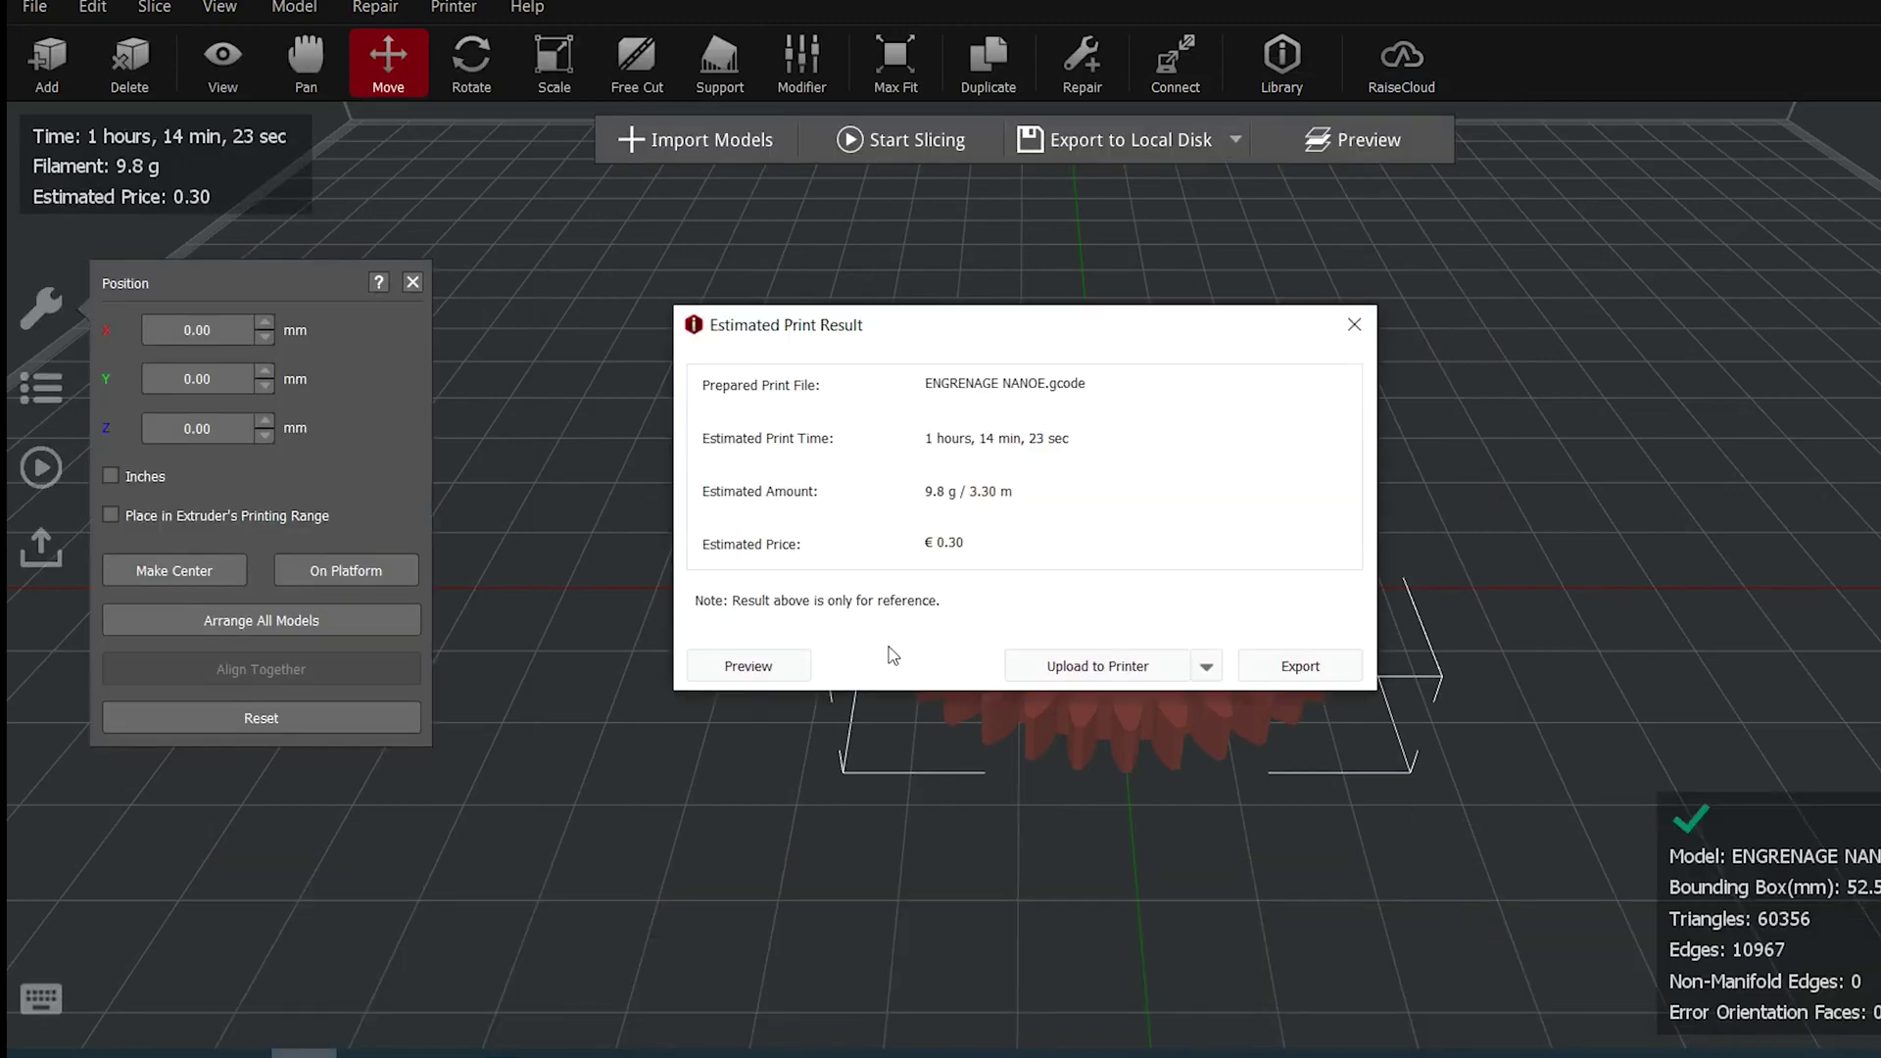
Preview the sliced gear, scrubbing the layer slider down to the first layer, then close the preview
click(791, 676)
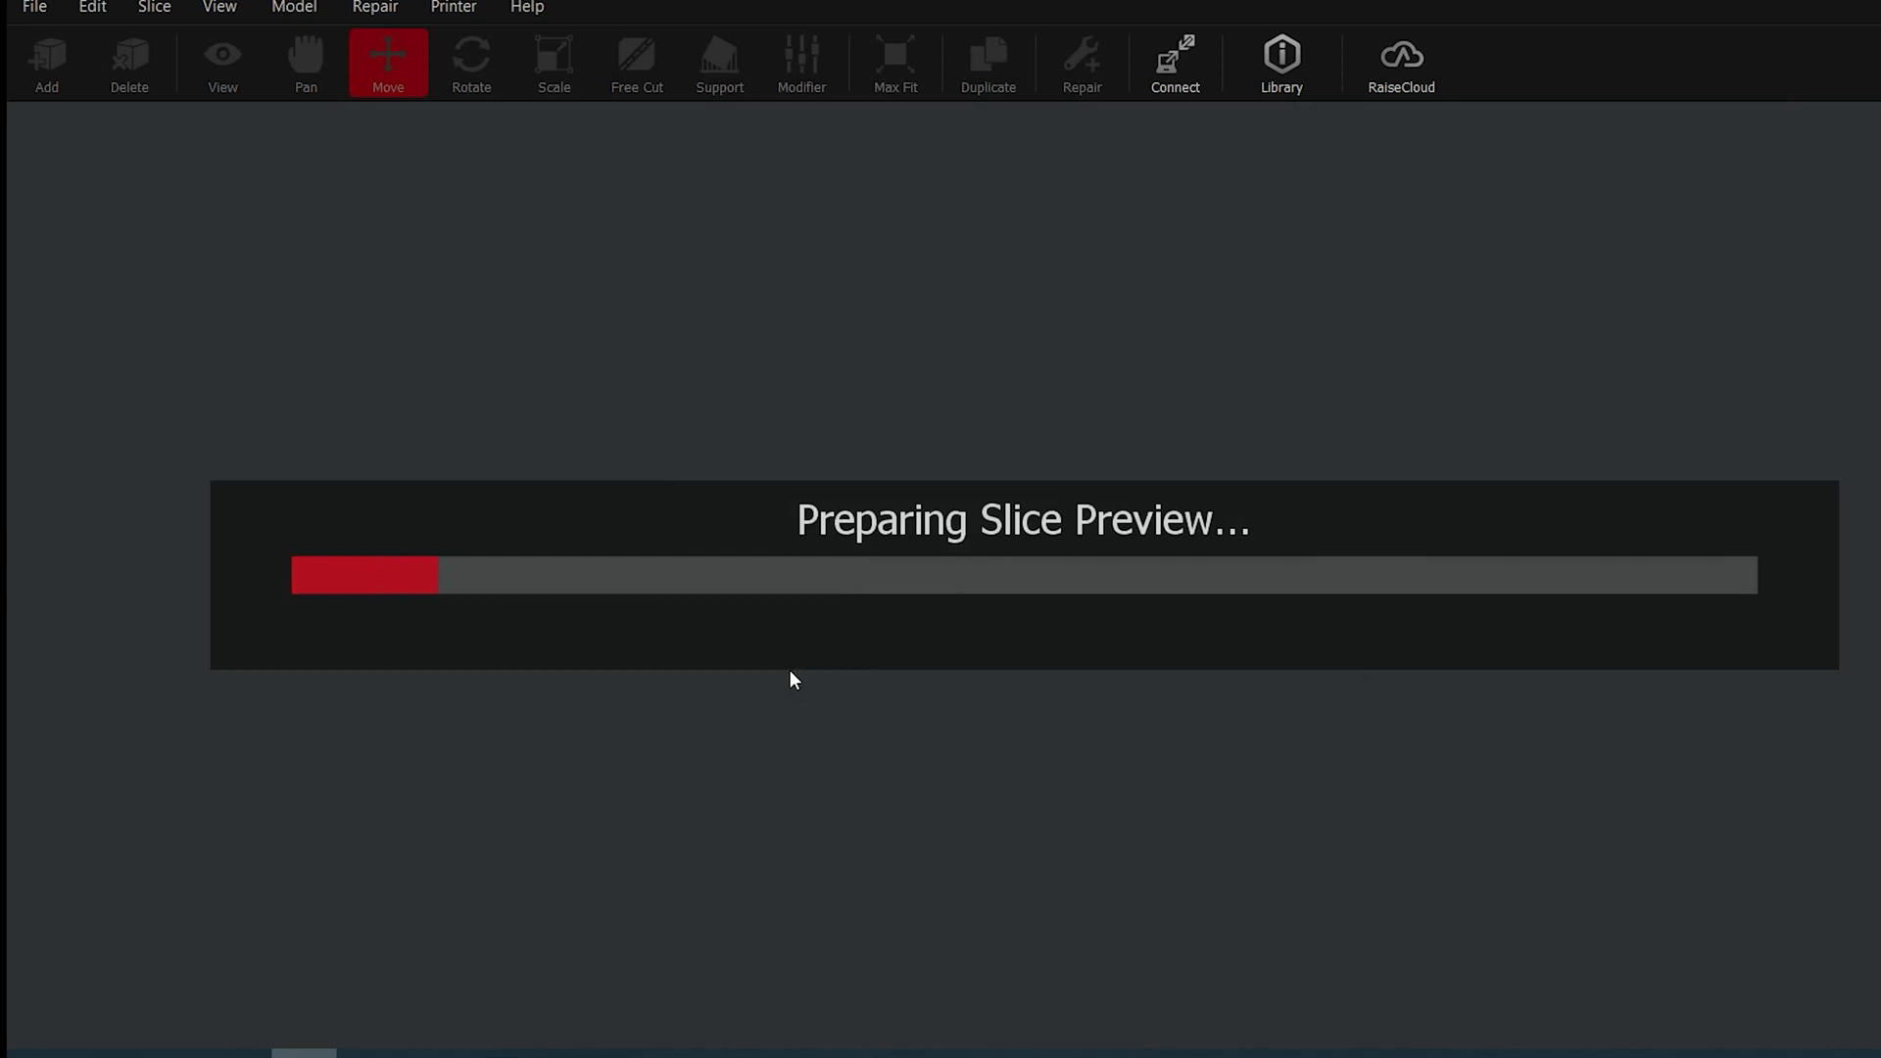
scroll(1424, 610, up, 2)
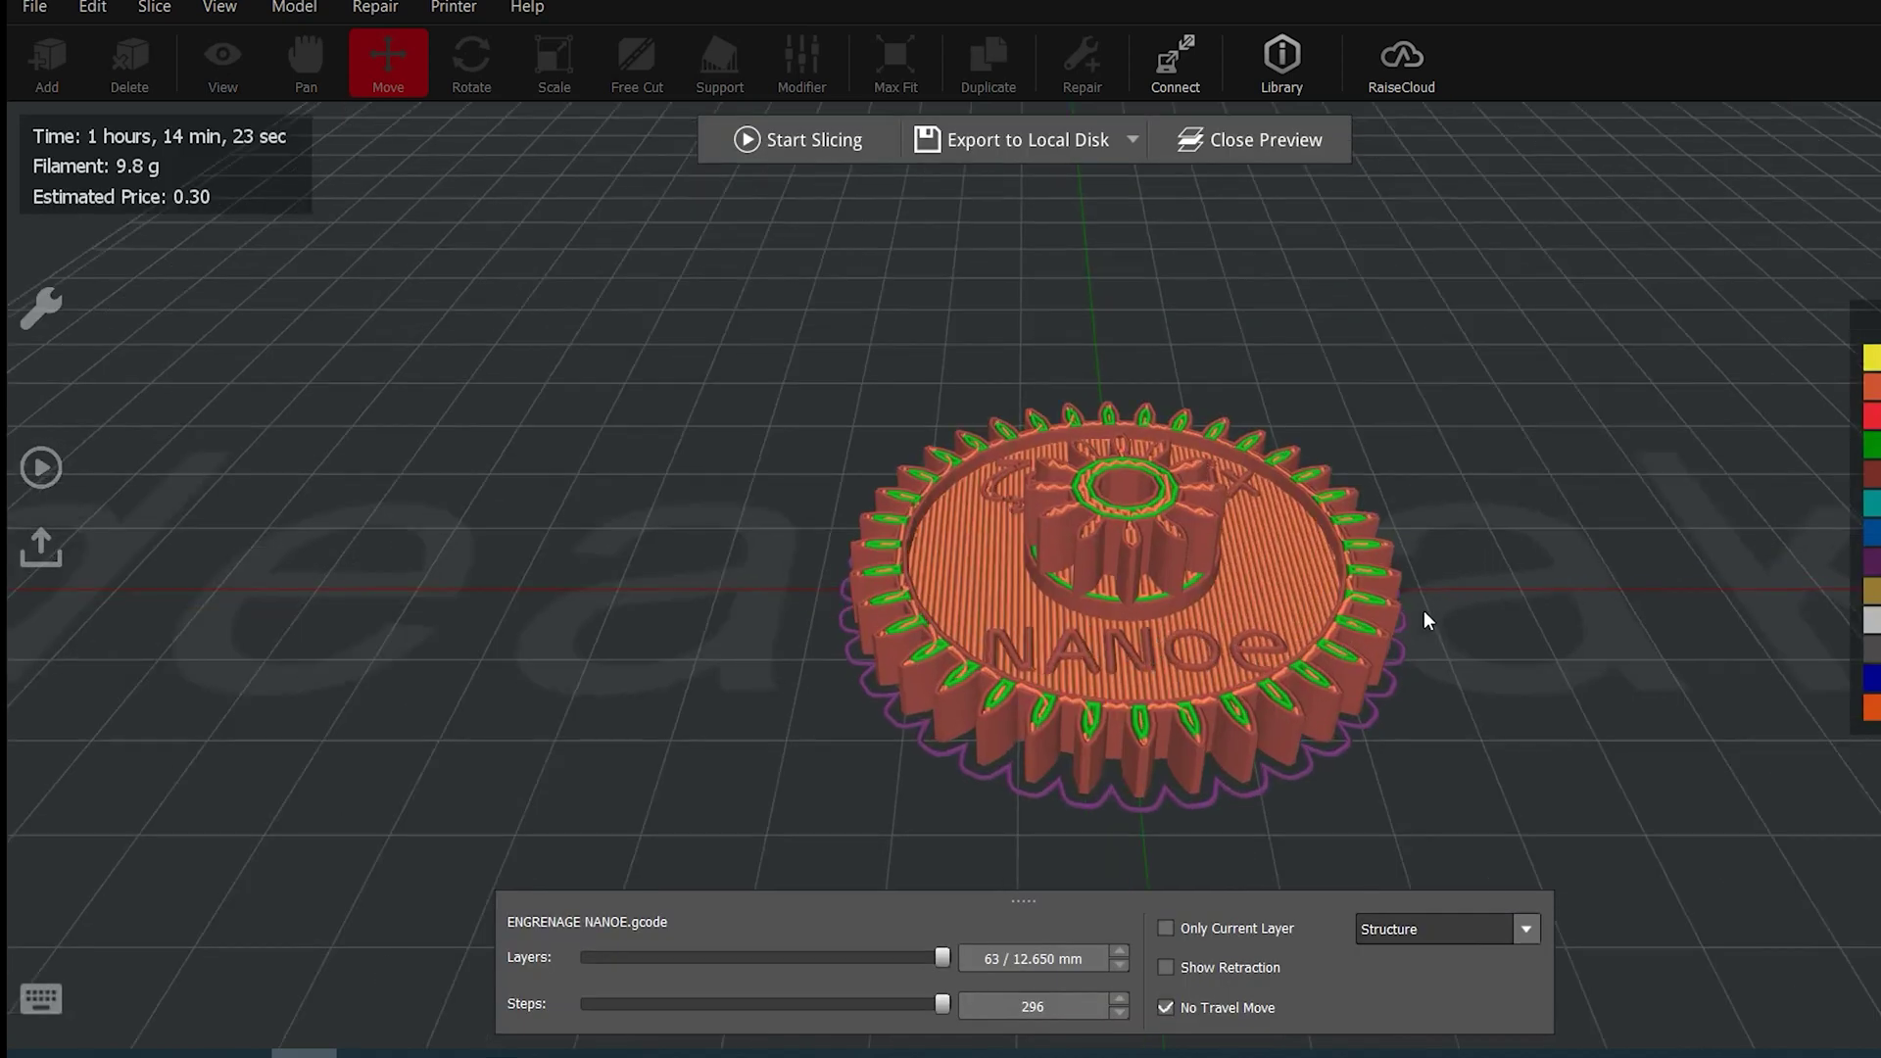
scroll(1406, 613, up, 2)
scroll(1401, 613, up, 1)
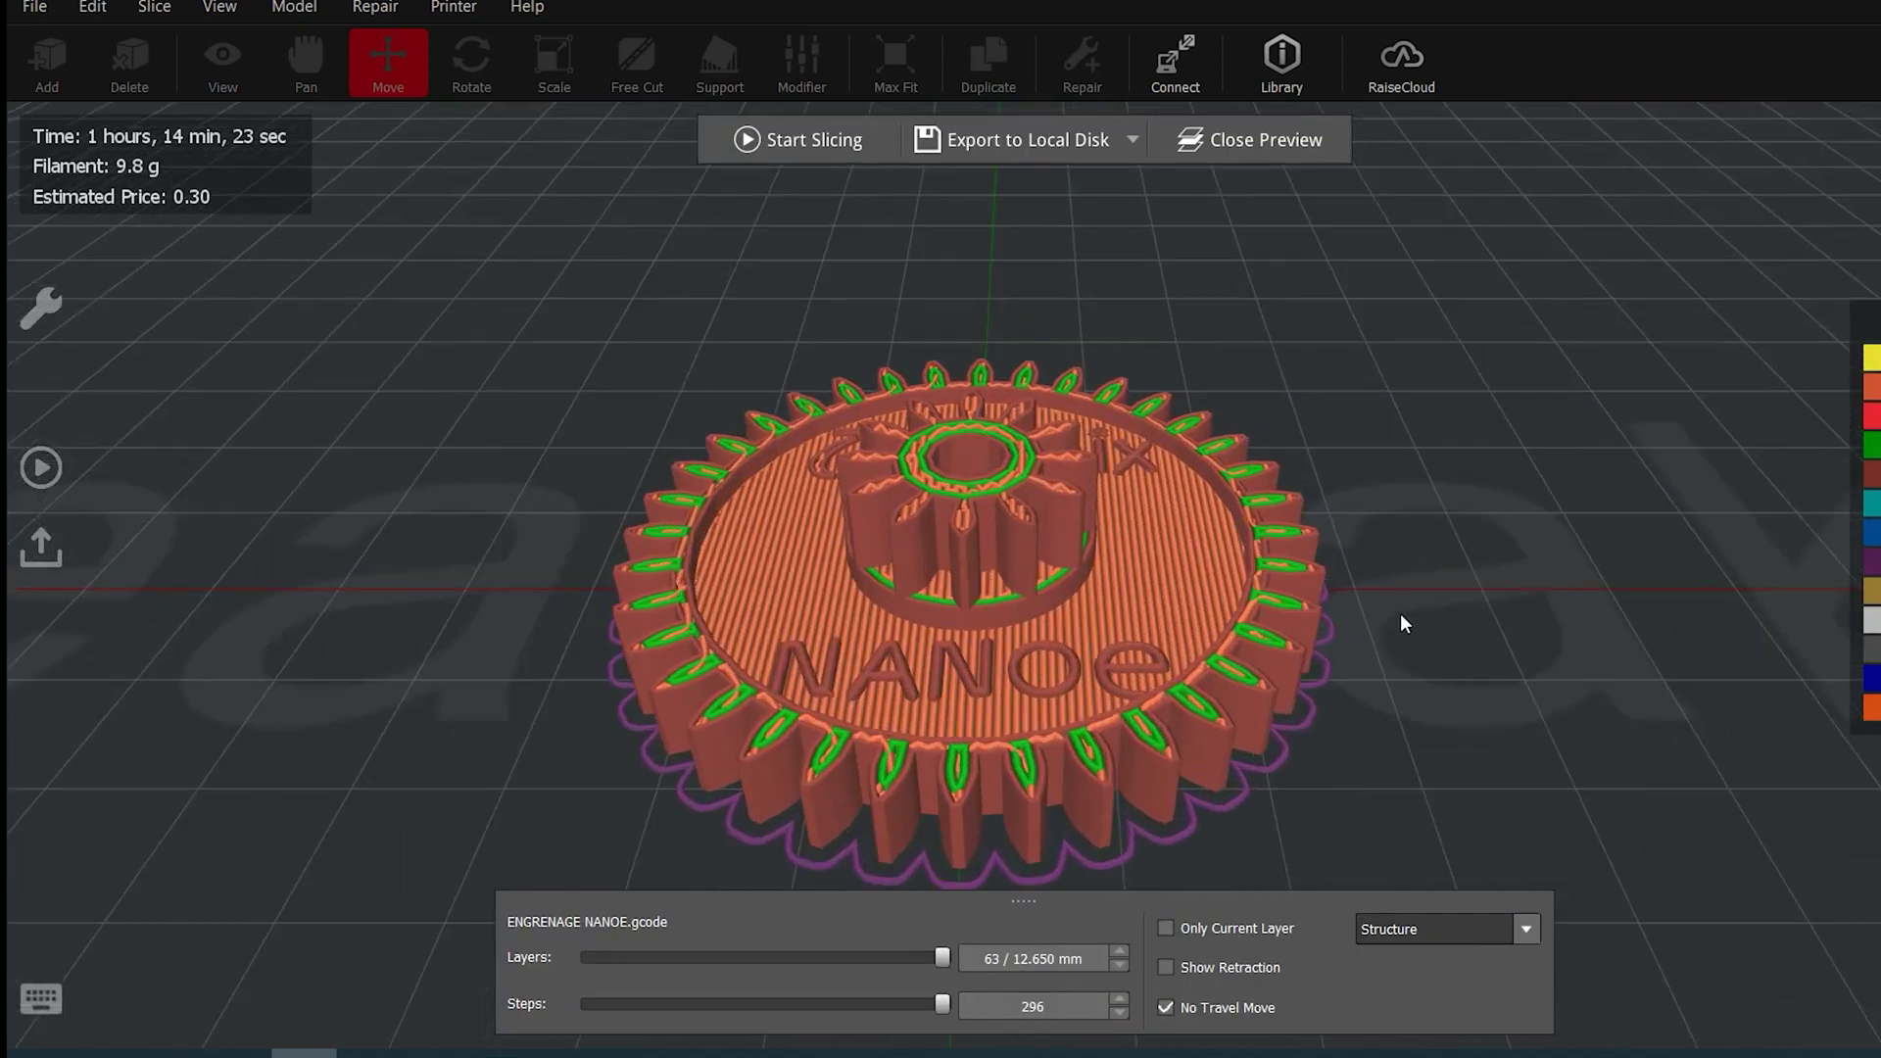
drag(943, 964, 655, 990)
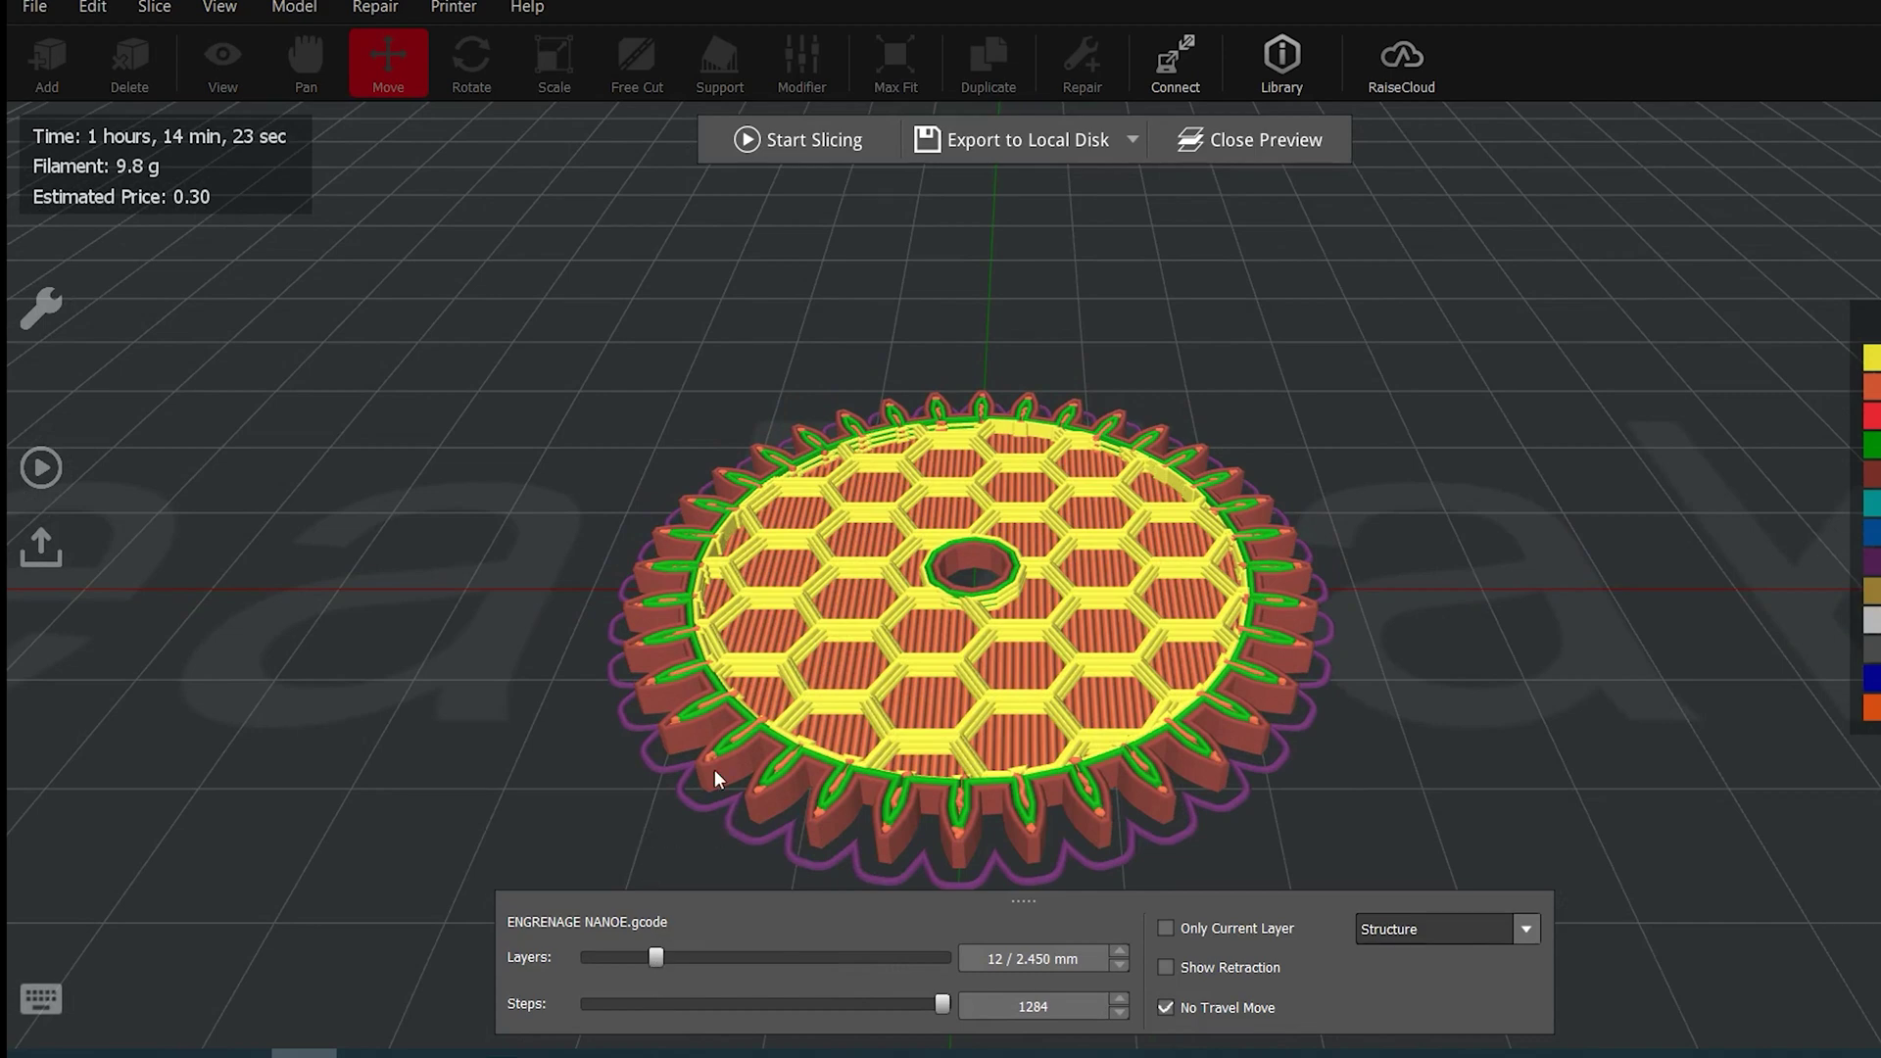
scroll(643, 721, up, 2)
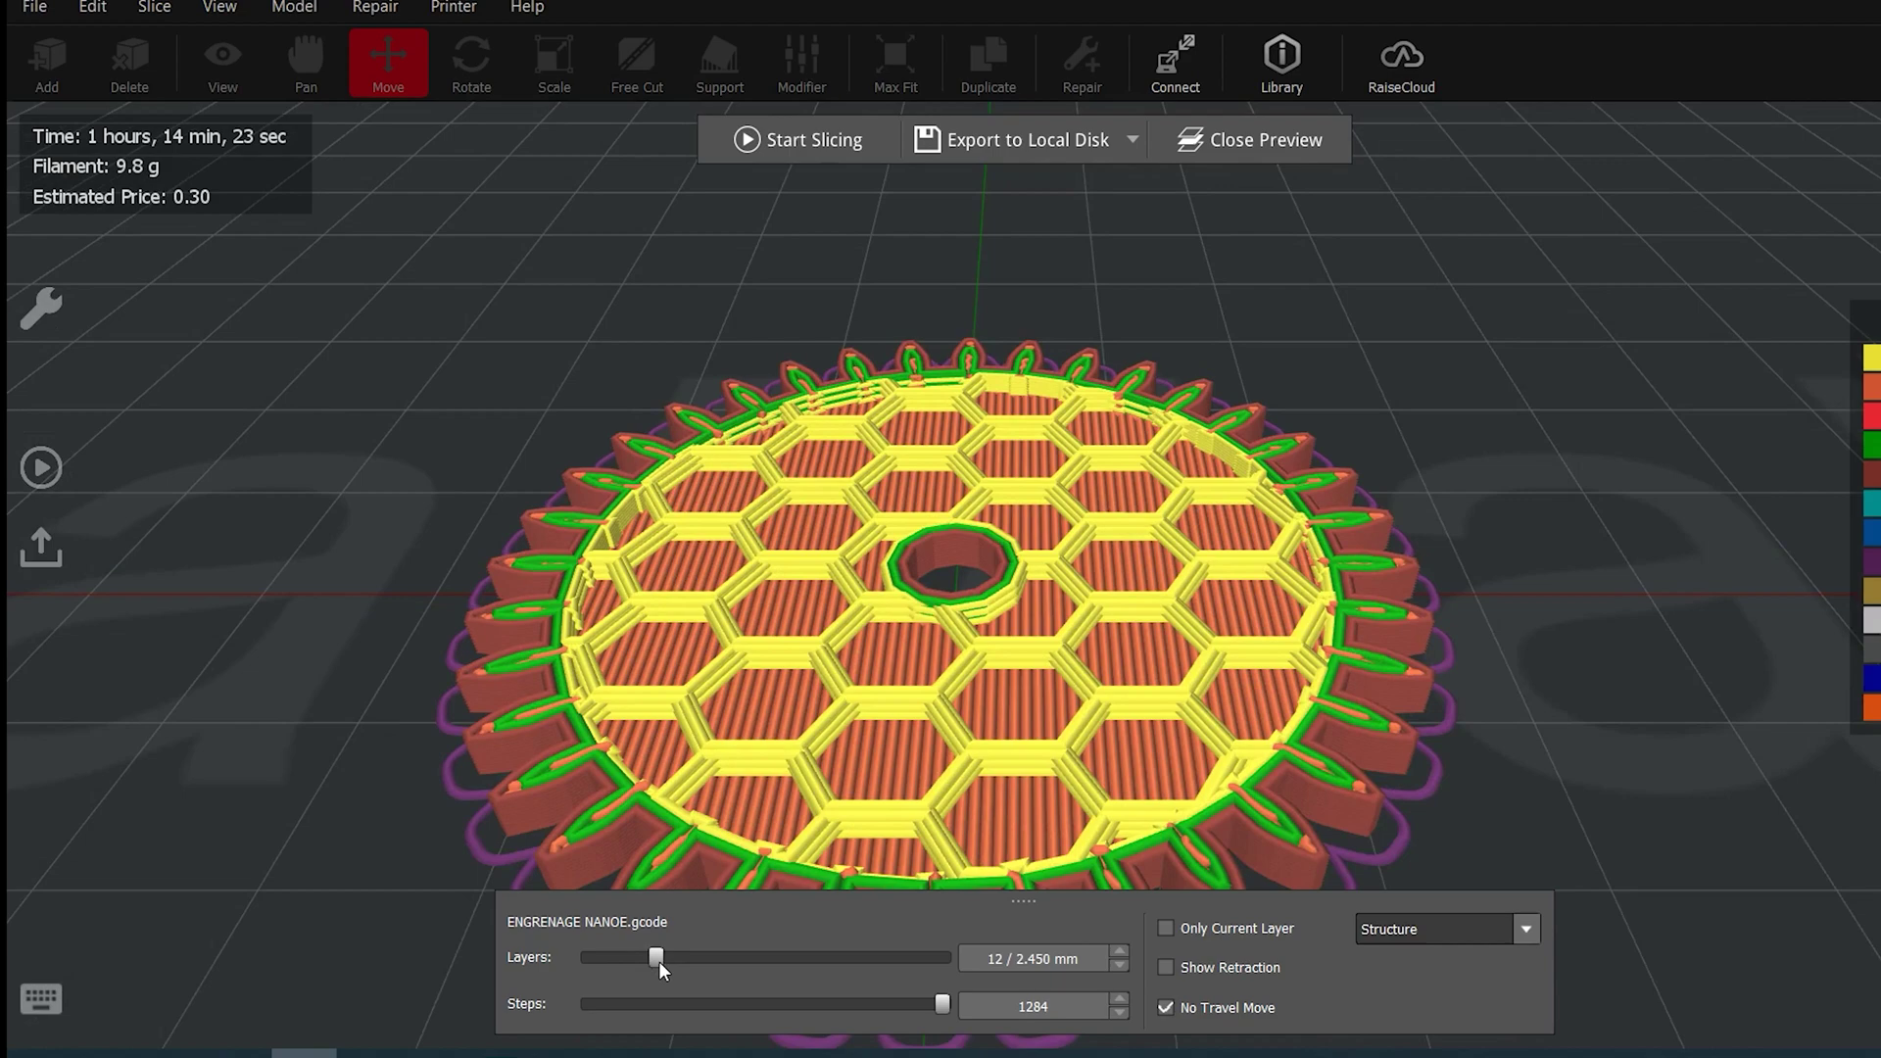
drag(658, 960, 961, 954)
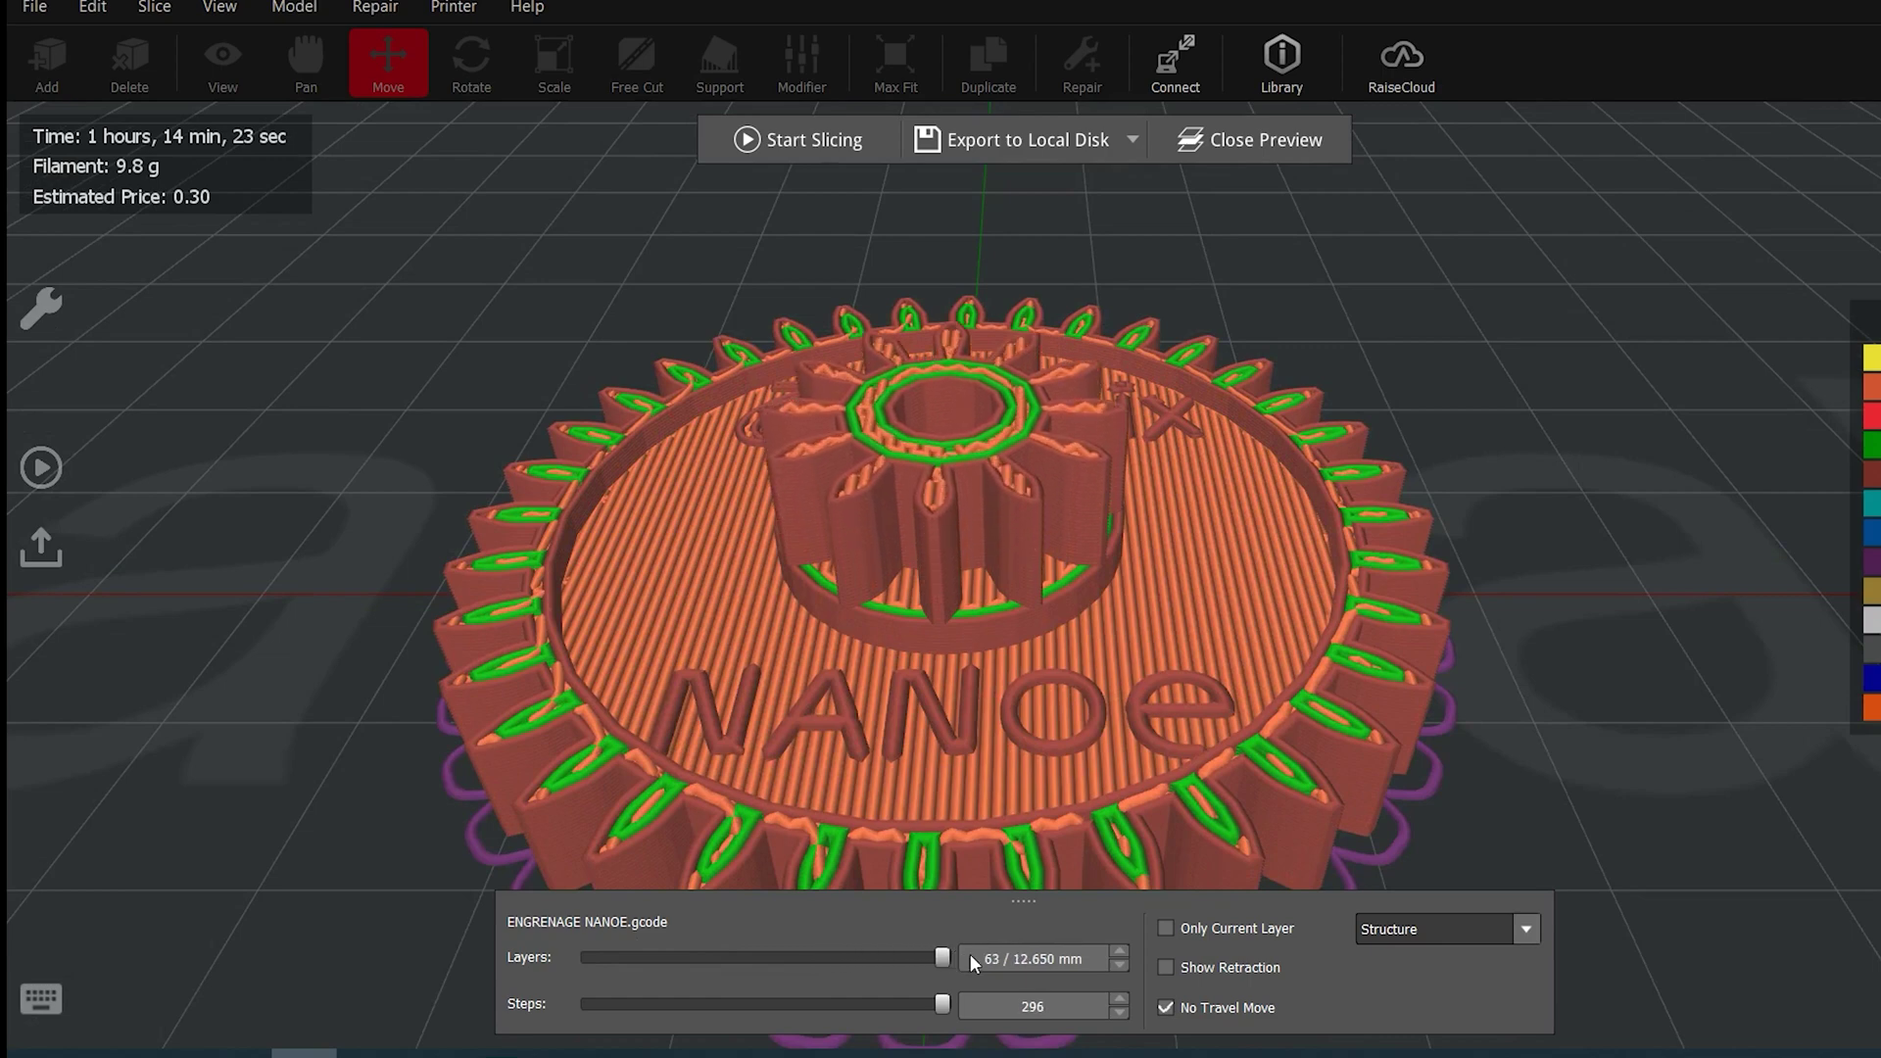
click(1089, 726)
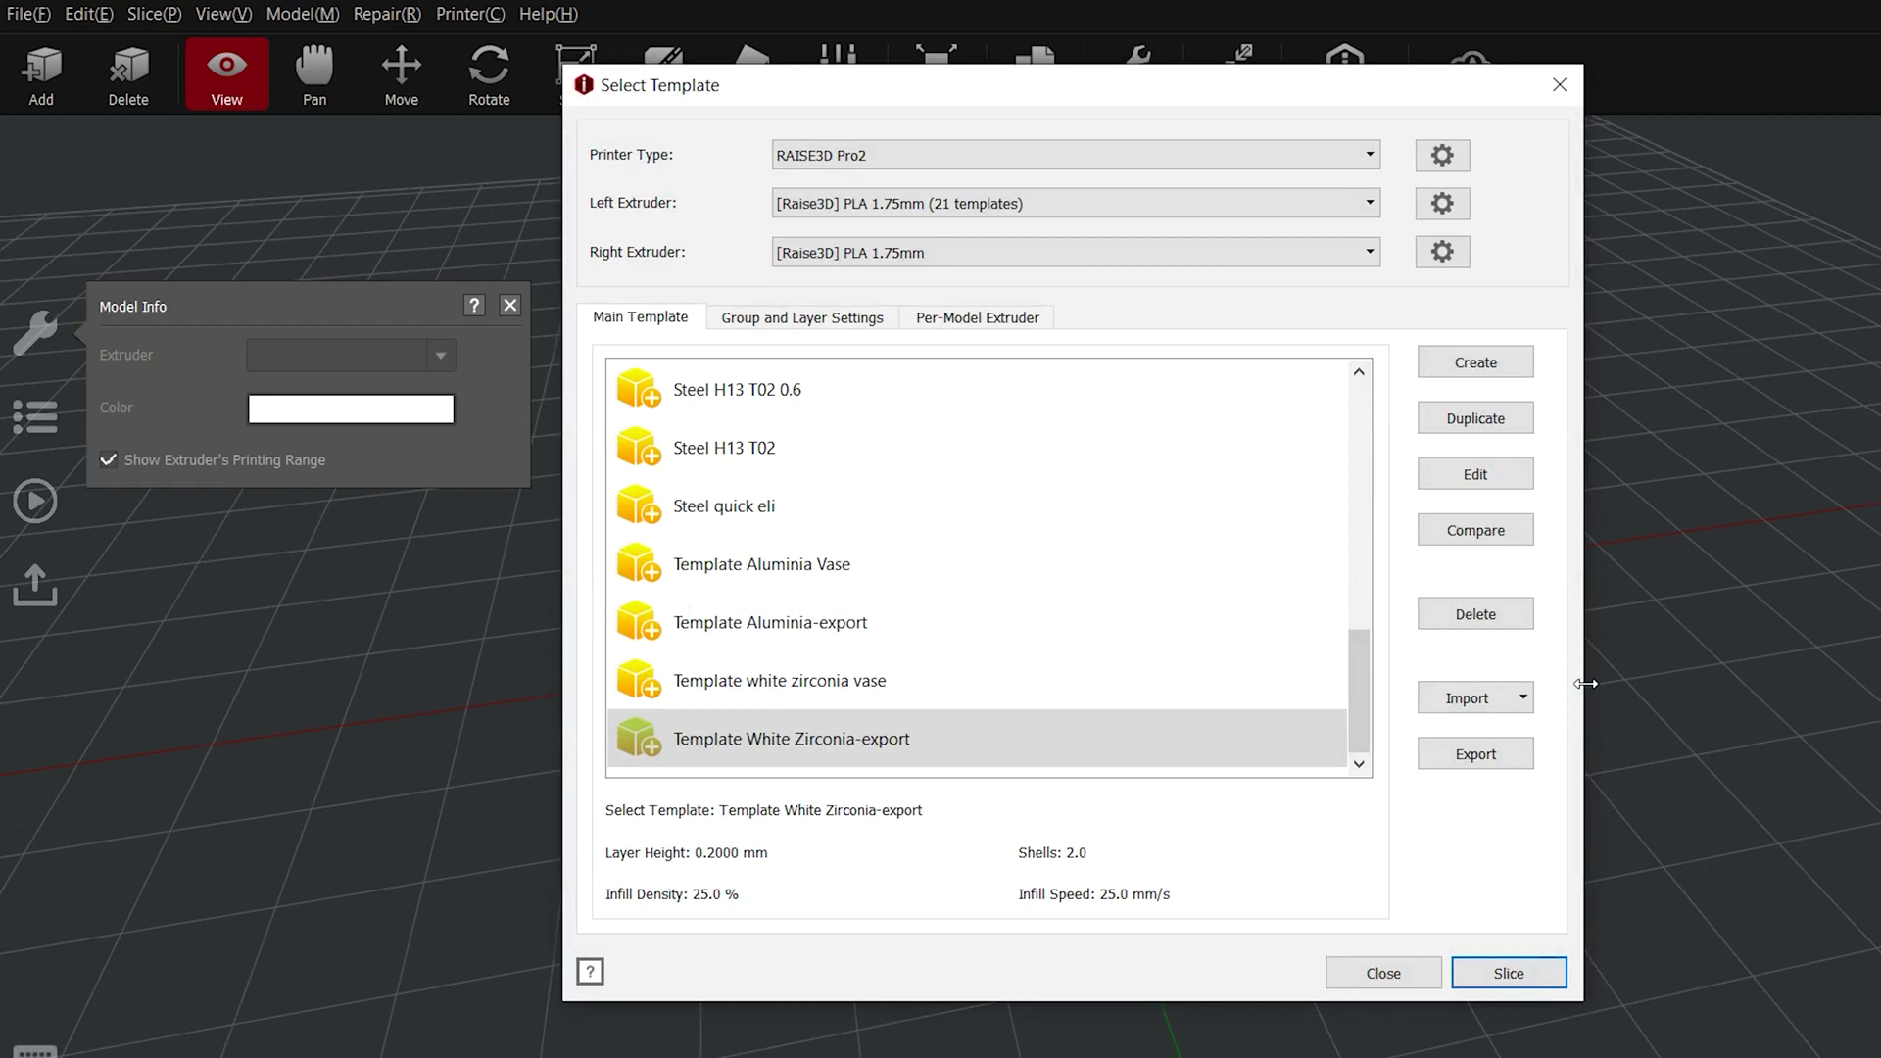
Edit the White Zirconia-export template and check its Layer, then Extruder settings (0.60 mm extrusion width)
click(1514, 489)
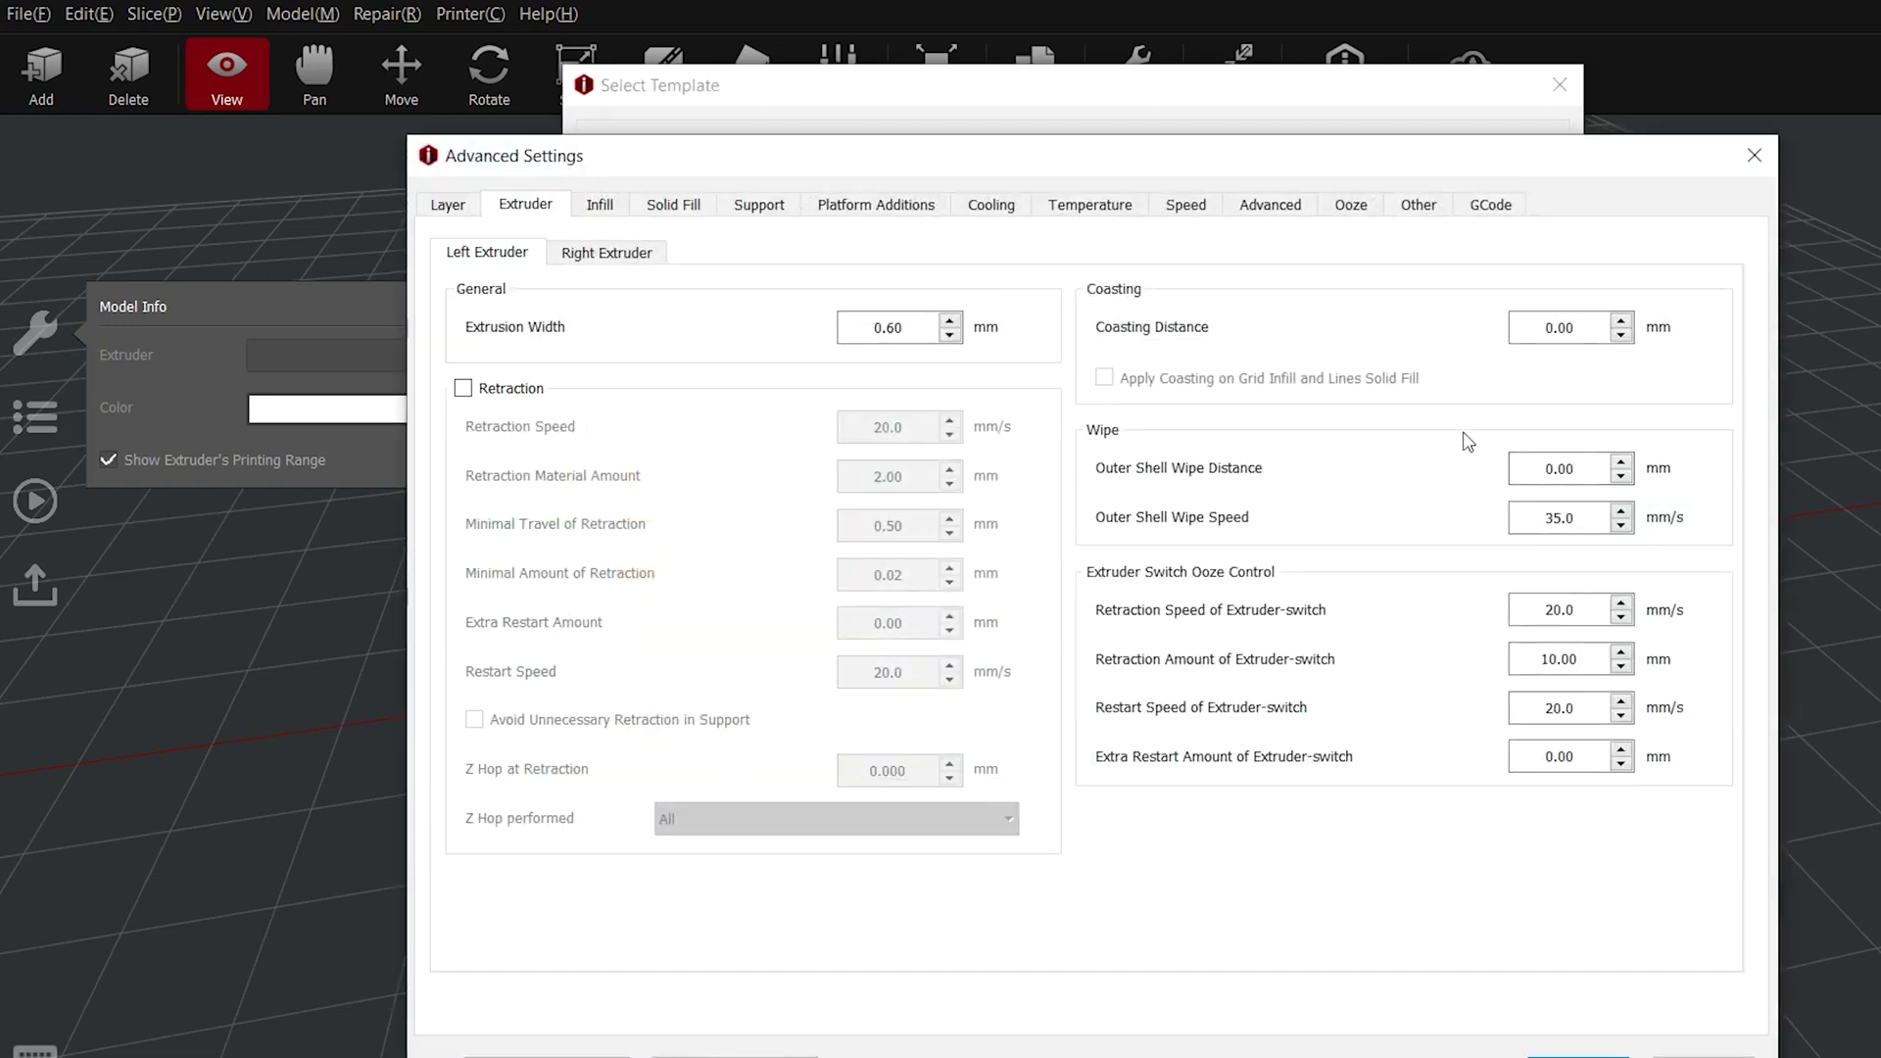
click(478, 210)
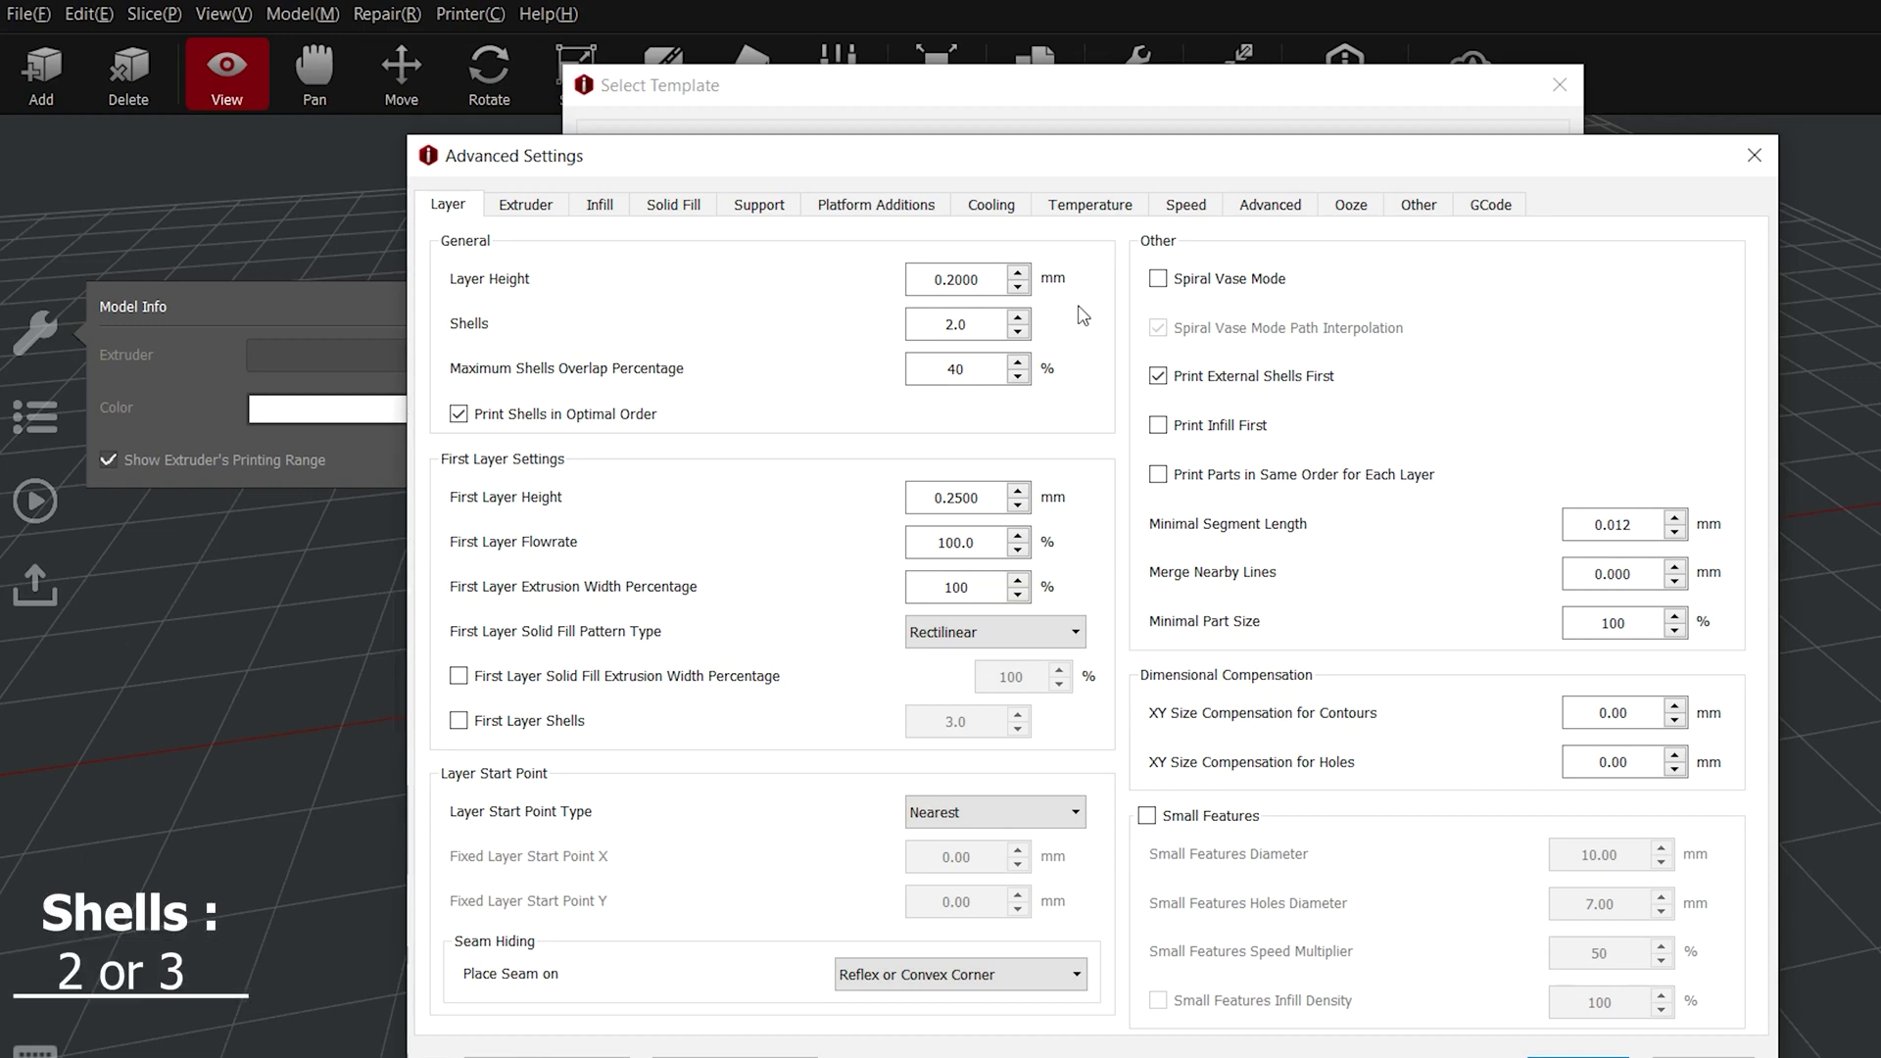
click(543, 207)
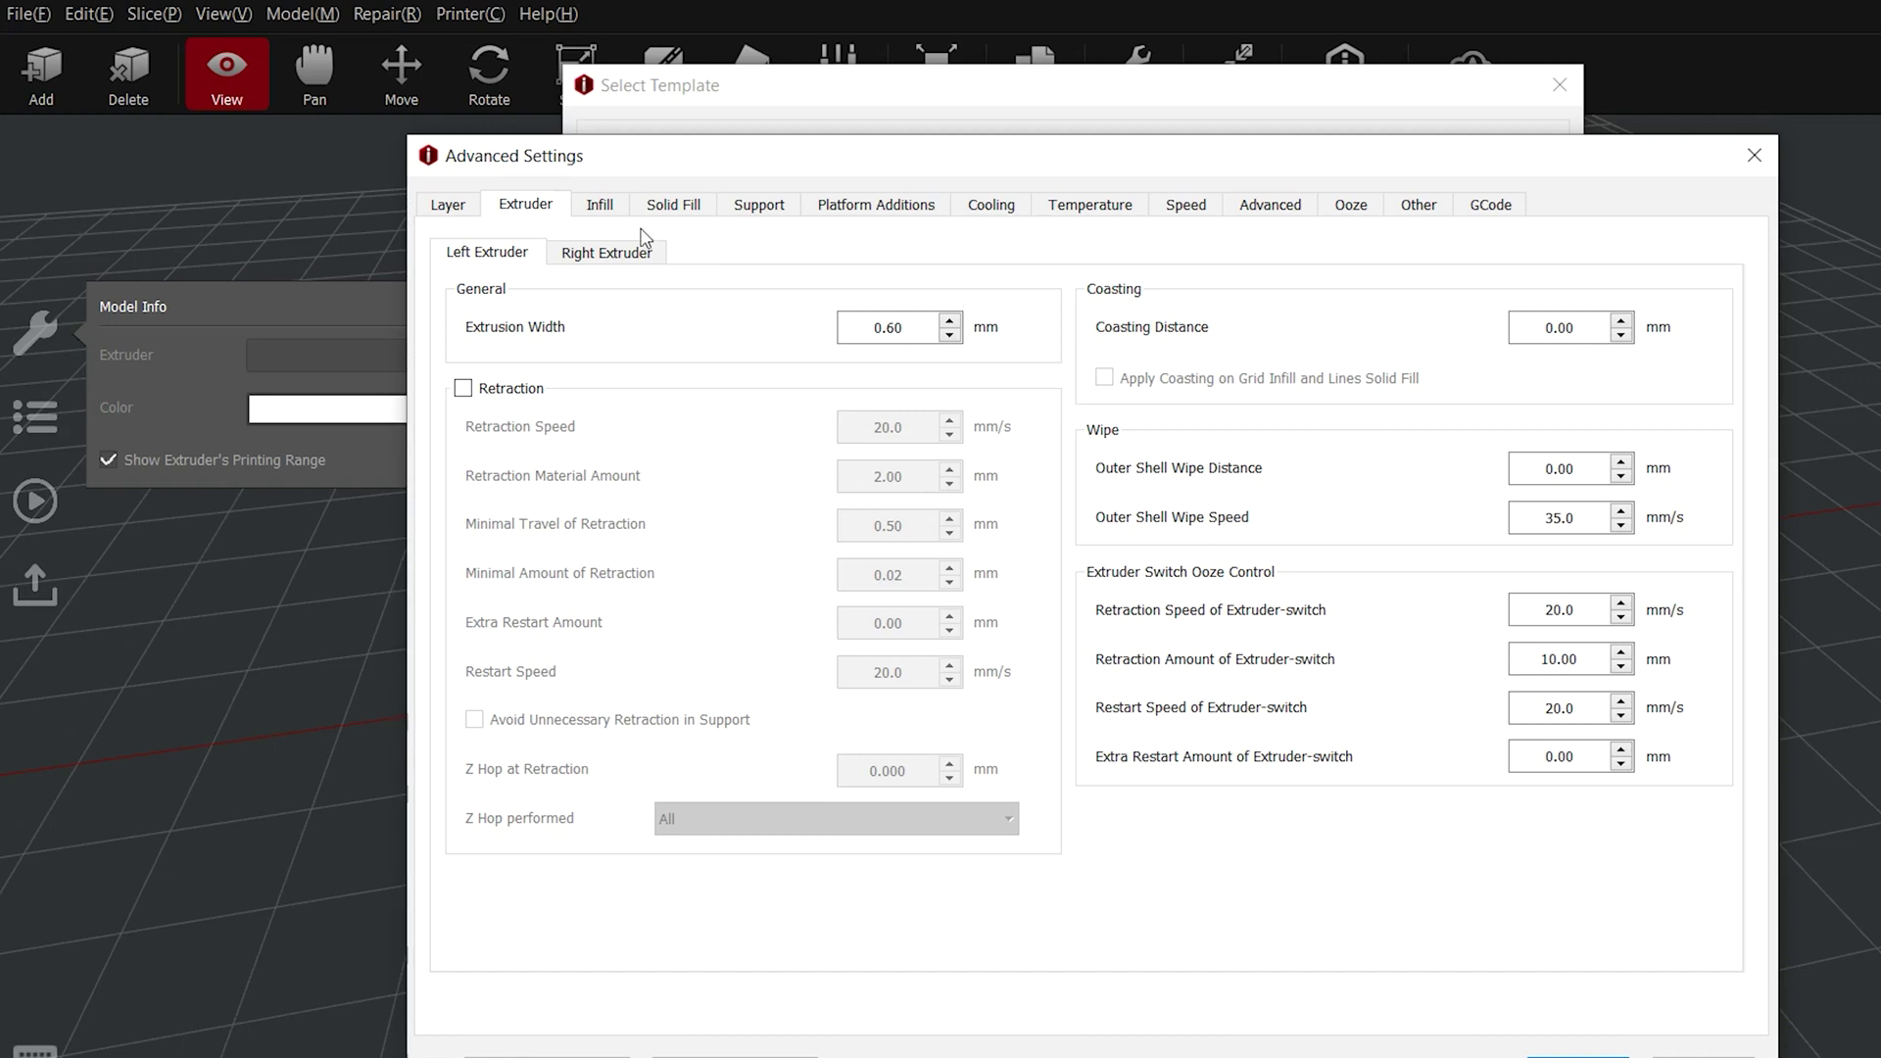
Keep Honeycomb infill at 25%, then view the Solid Fill and Platform Additions settings
click(601, 206)
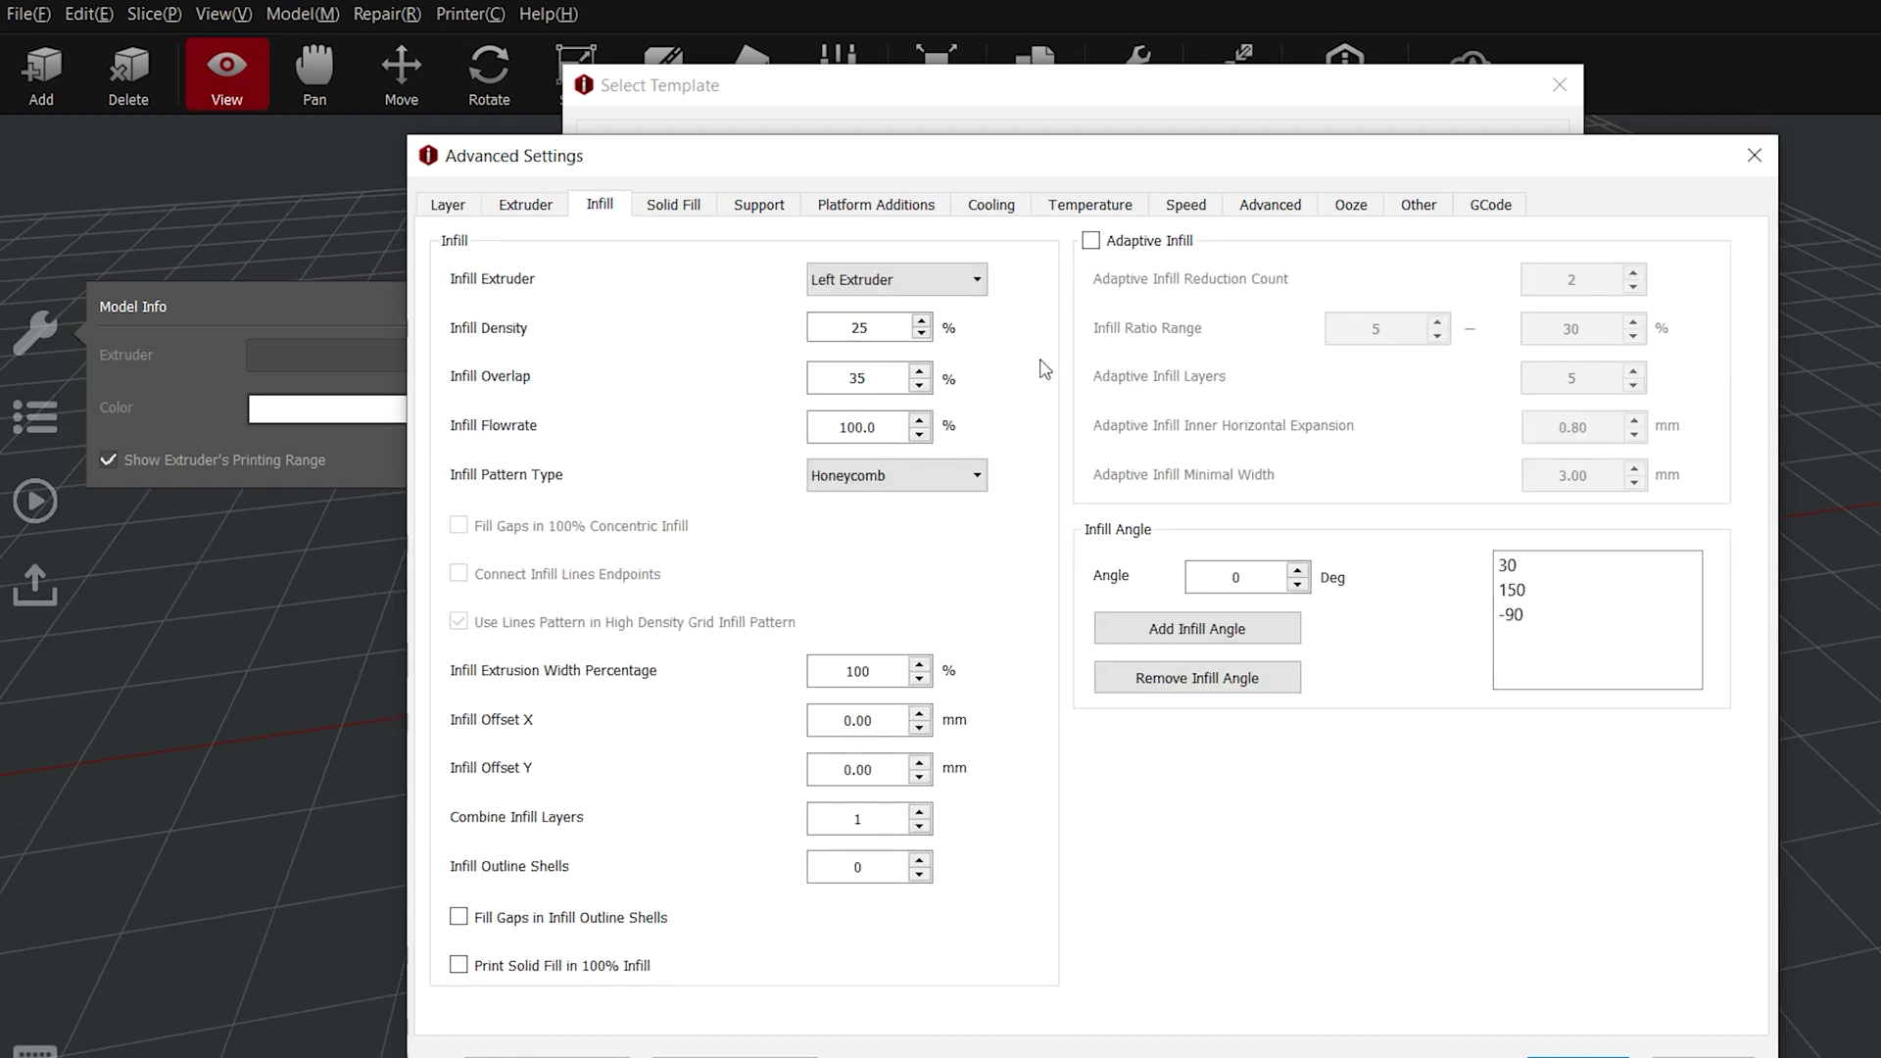
click(911, 477)
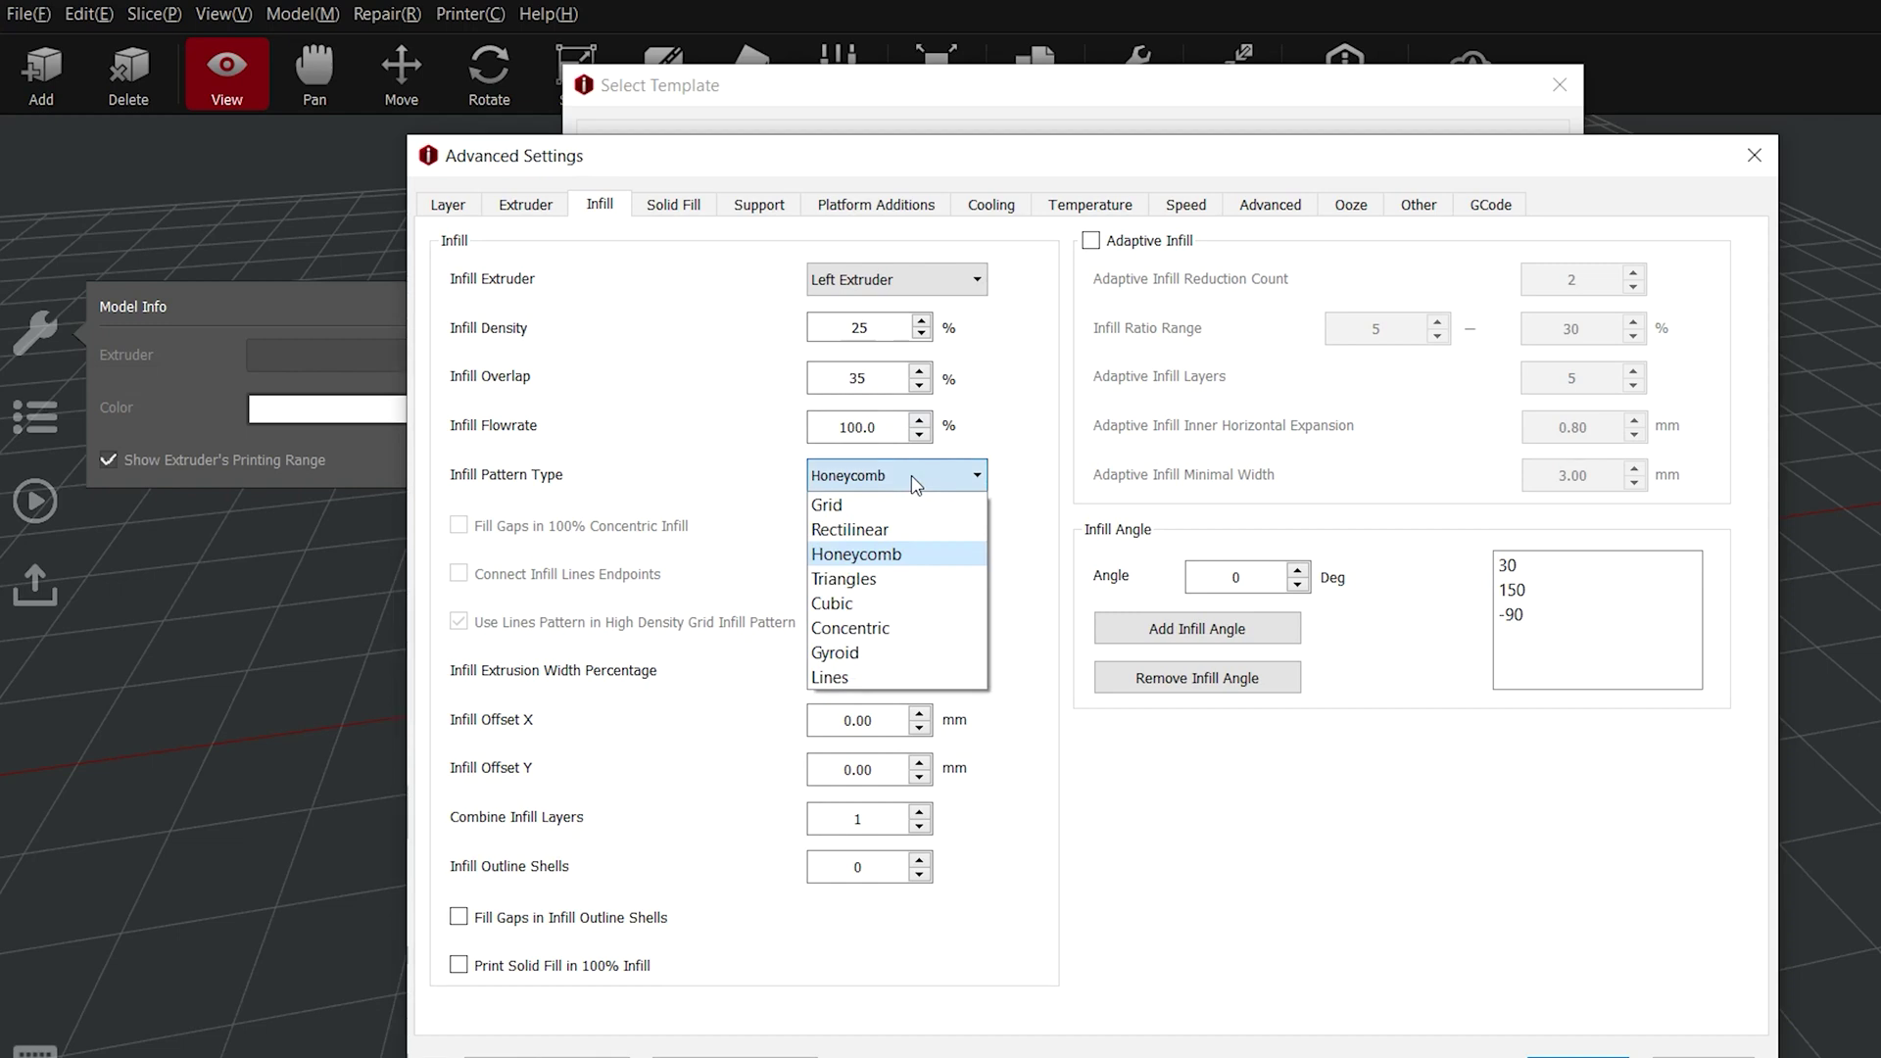
click(915, 483)
click(673, 204)
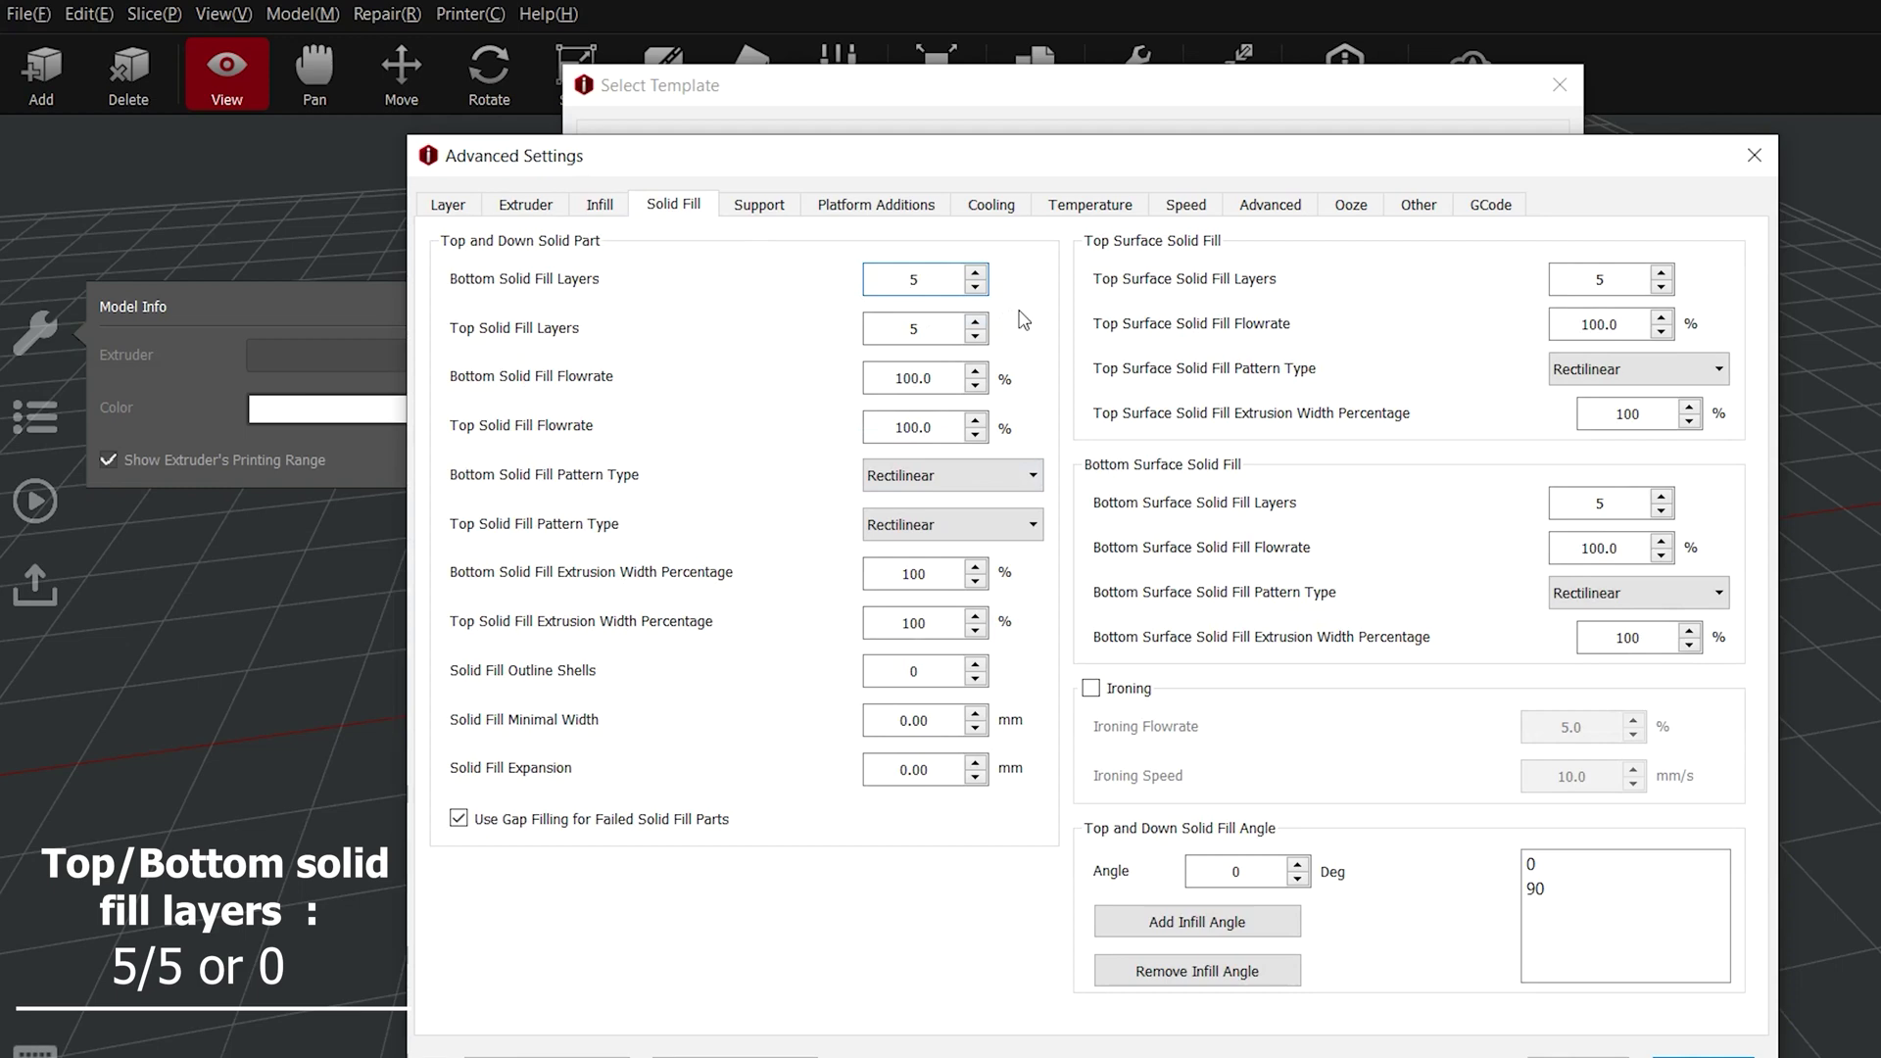
click(812, 218)
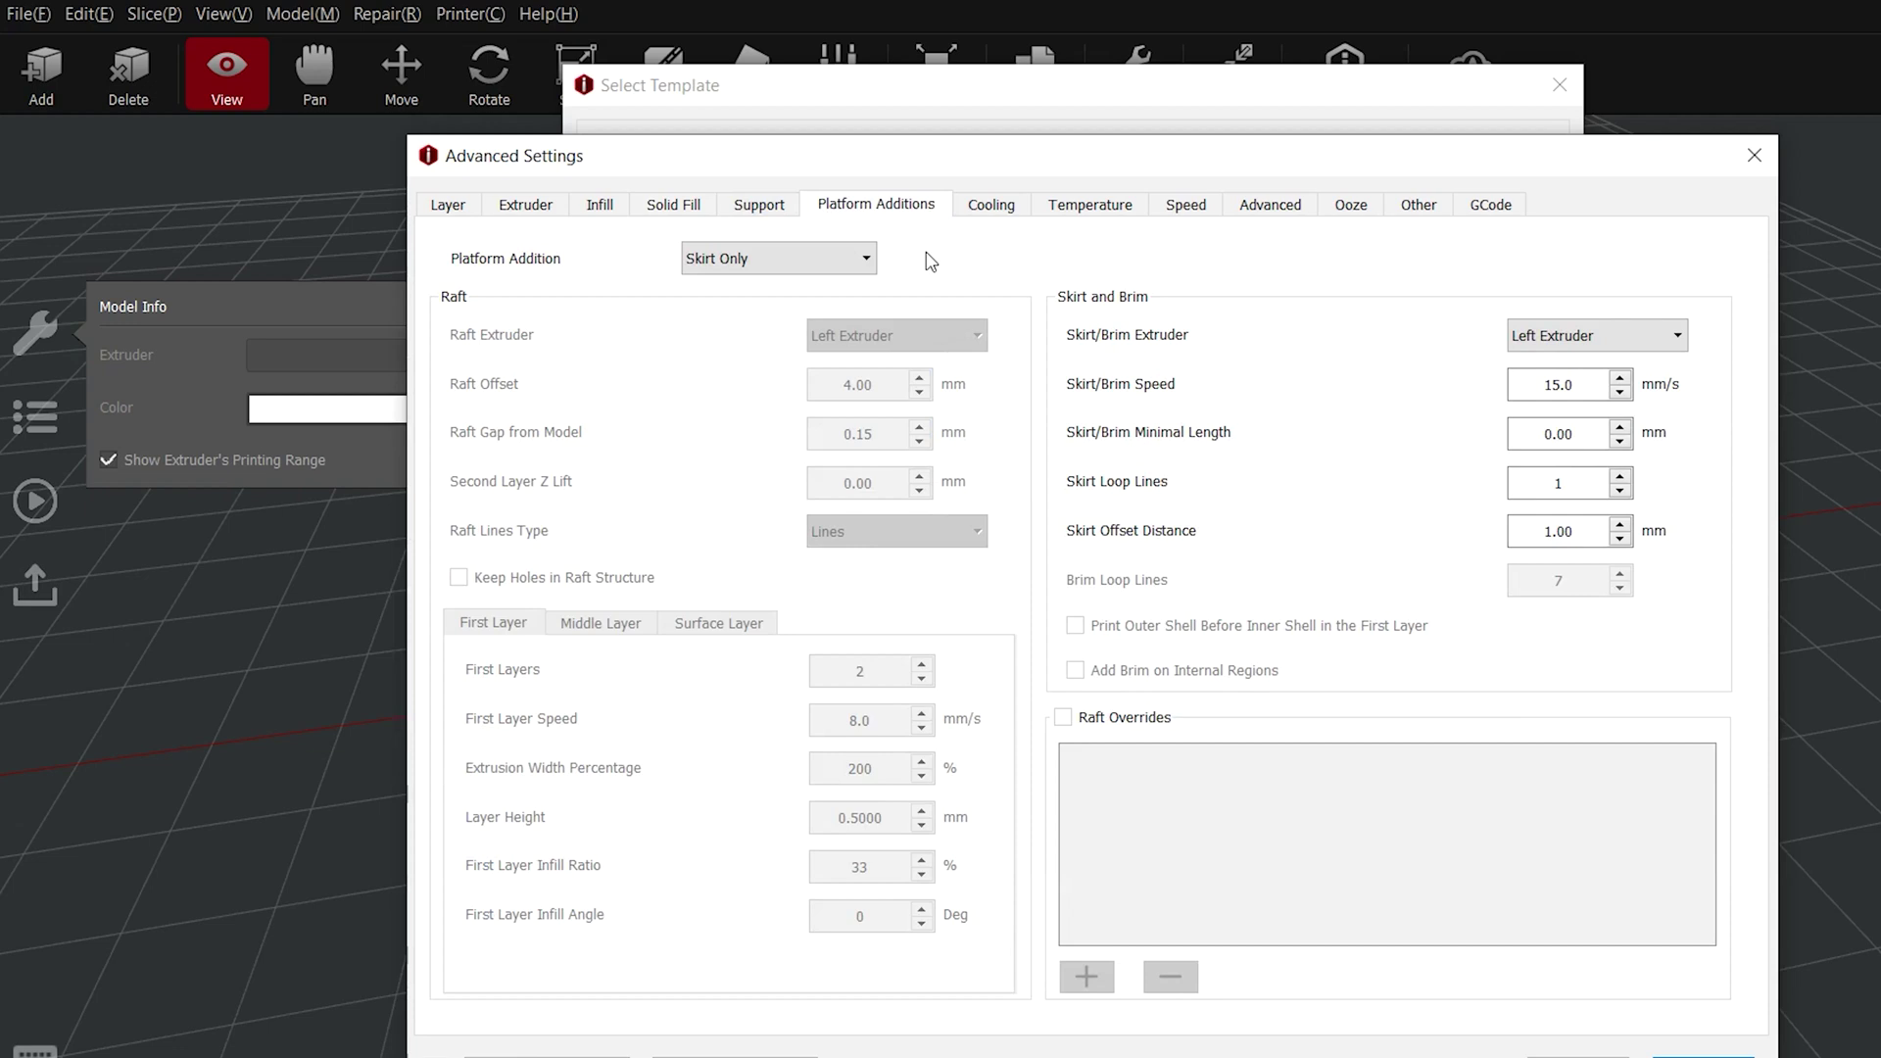
Keep Skirt Only as platform addition, then check Cooling, Temperature and Speed (25 mm/s default) settings
click(866, 258)
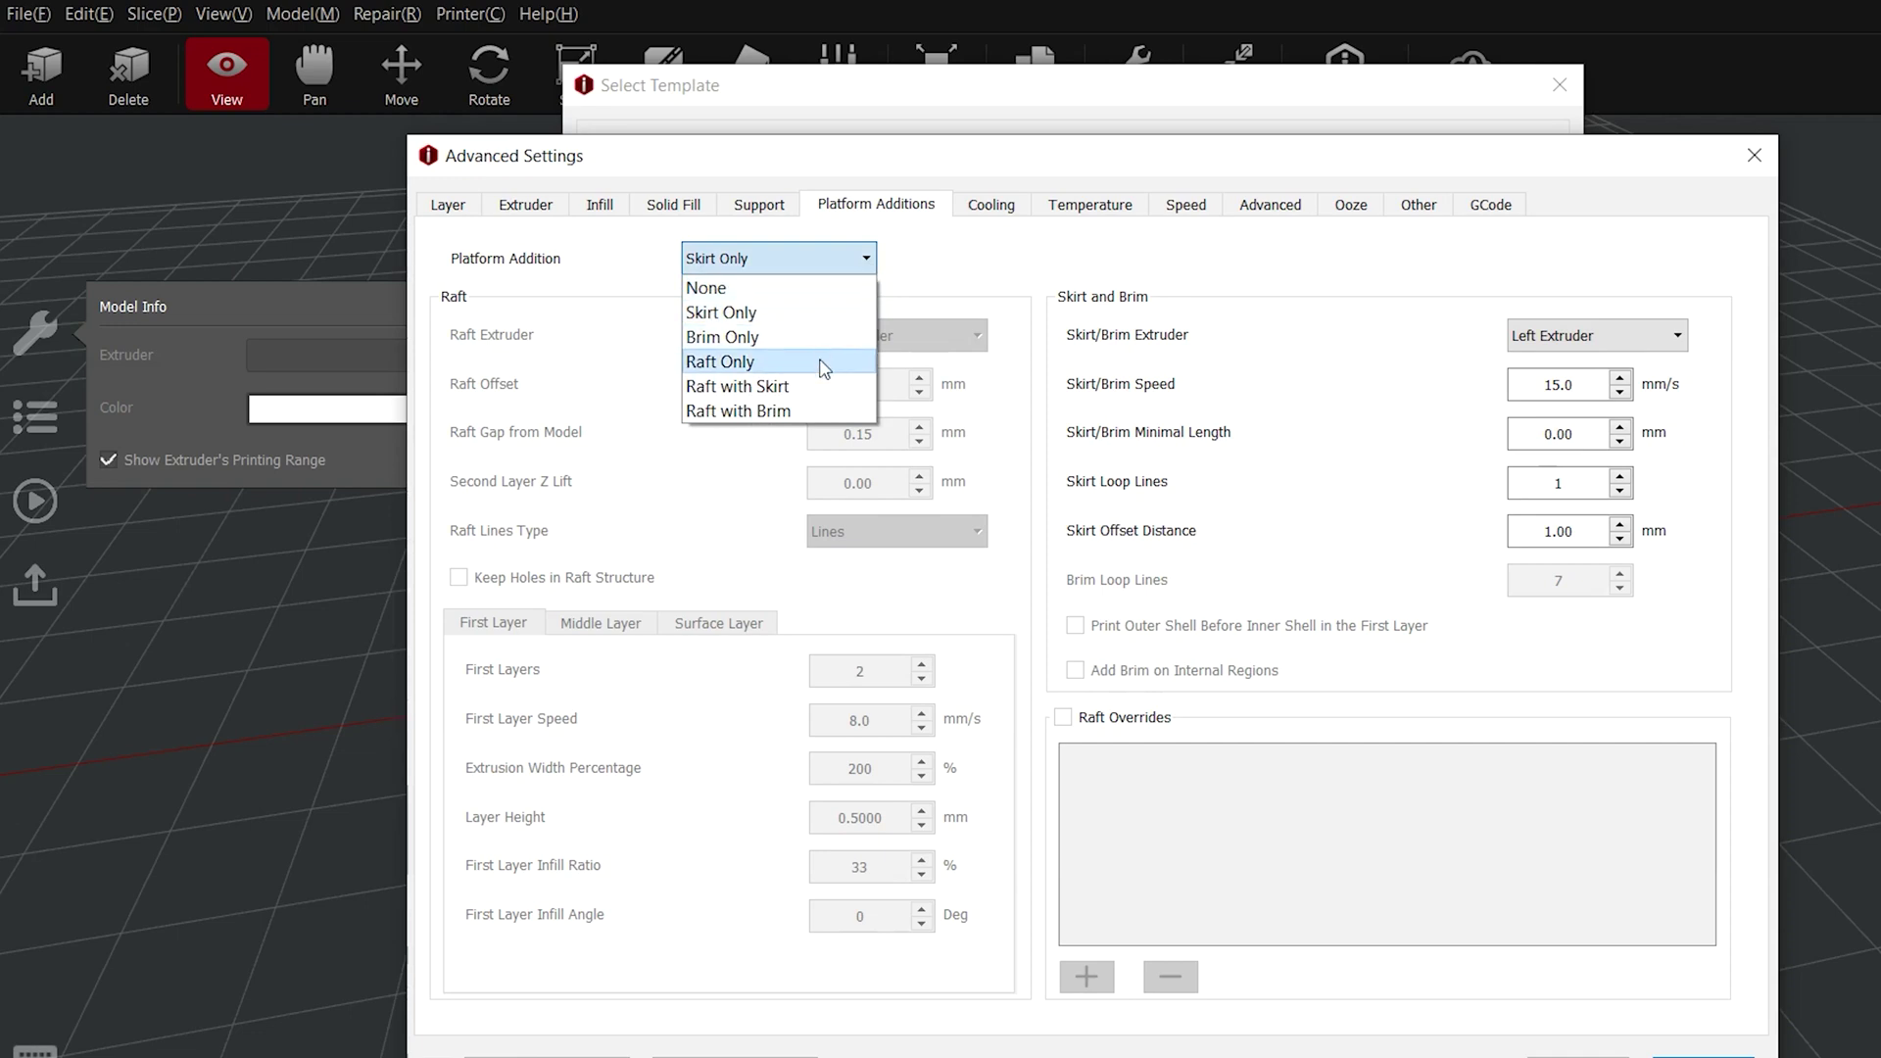
click(864, 262)
click(984, 216)
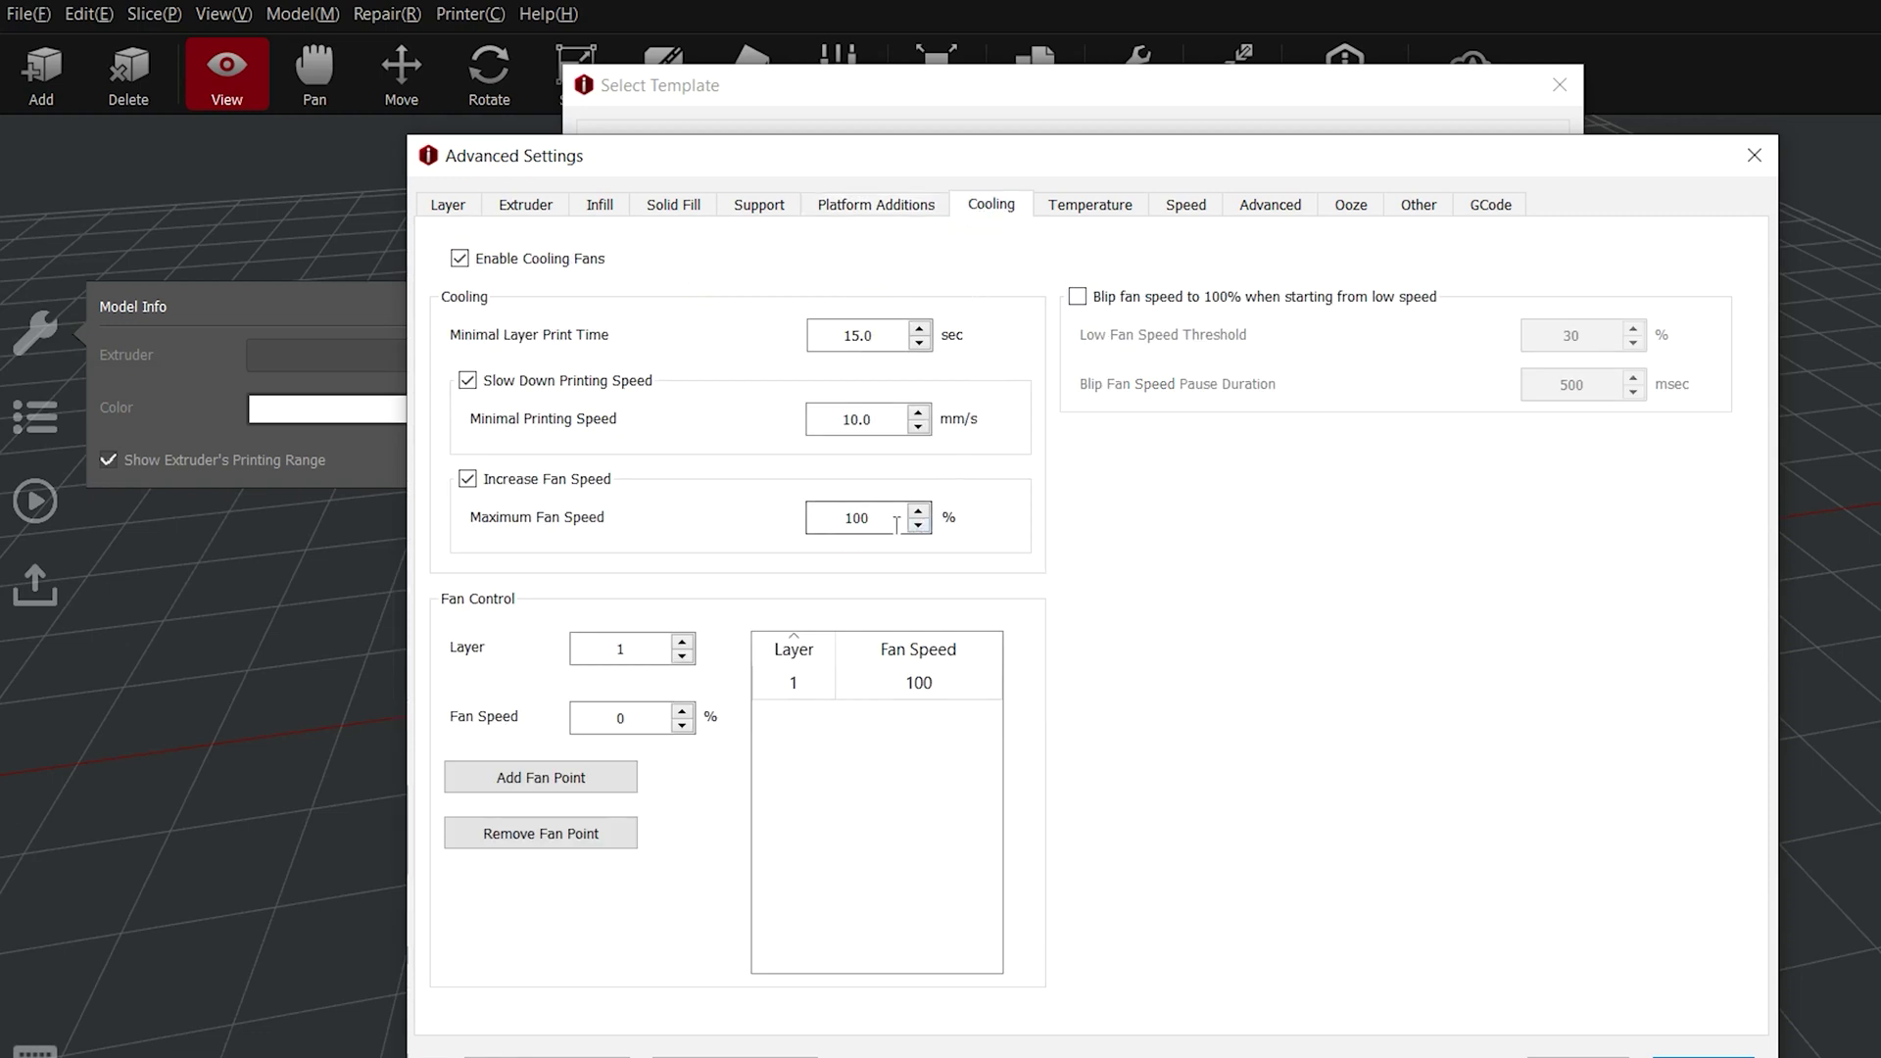
mouse_move(896, 524)
click(1091, 214)
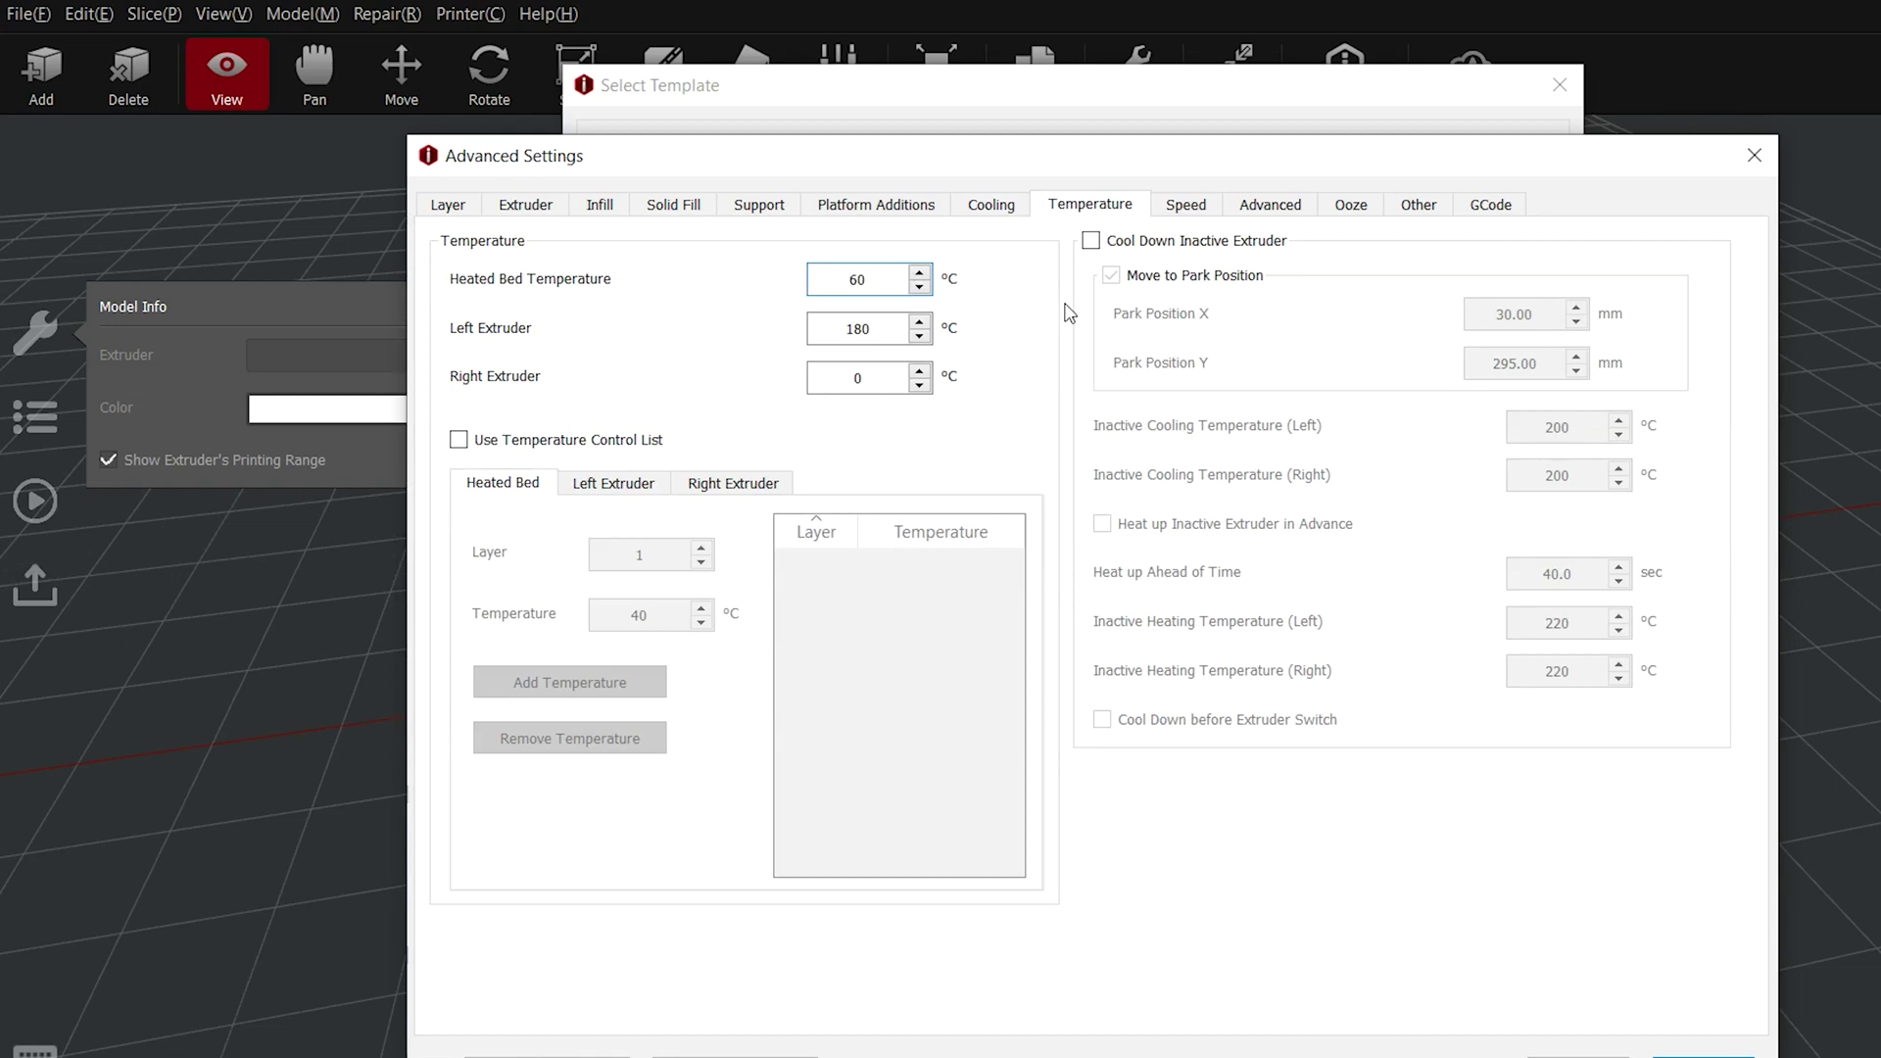
click(1181, 214)
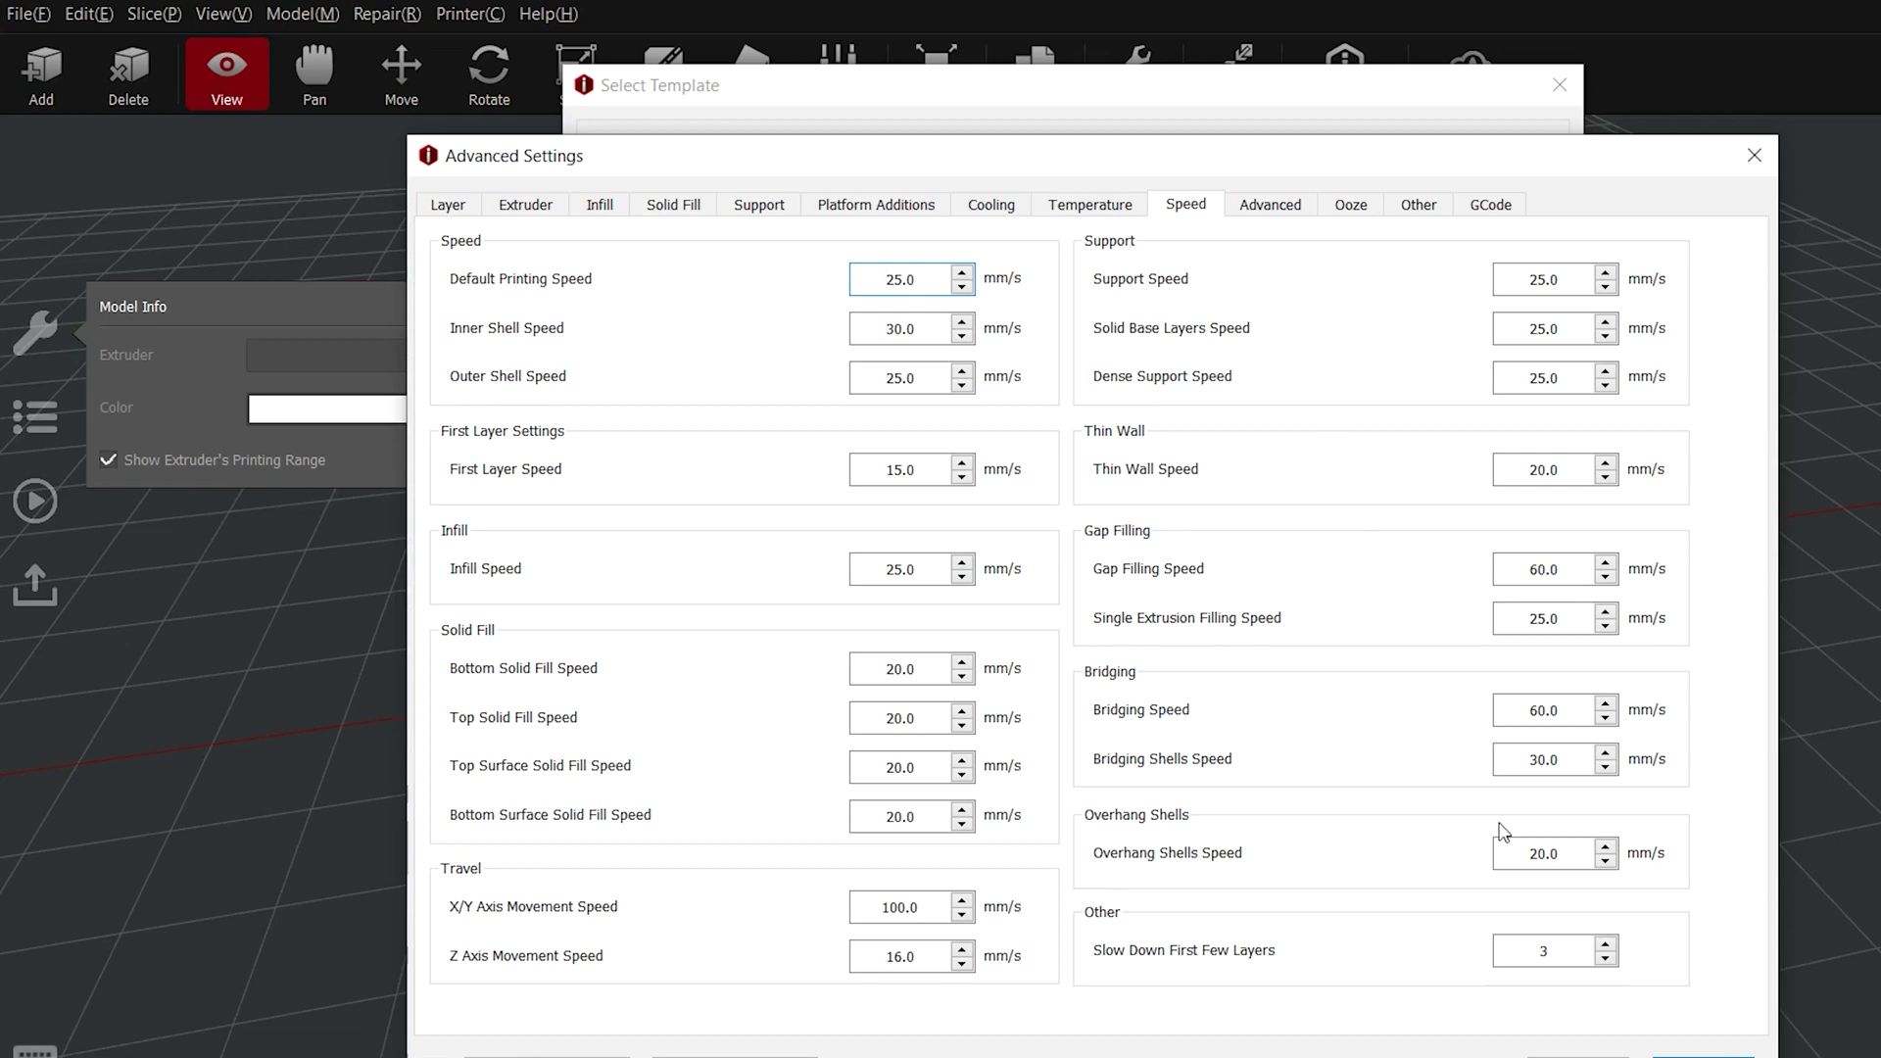
click(1577, 1055)
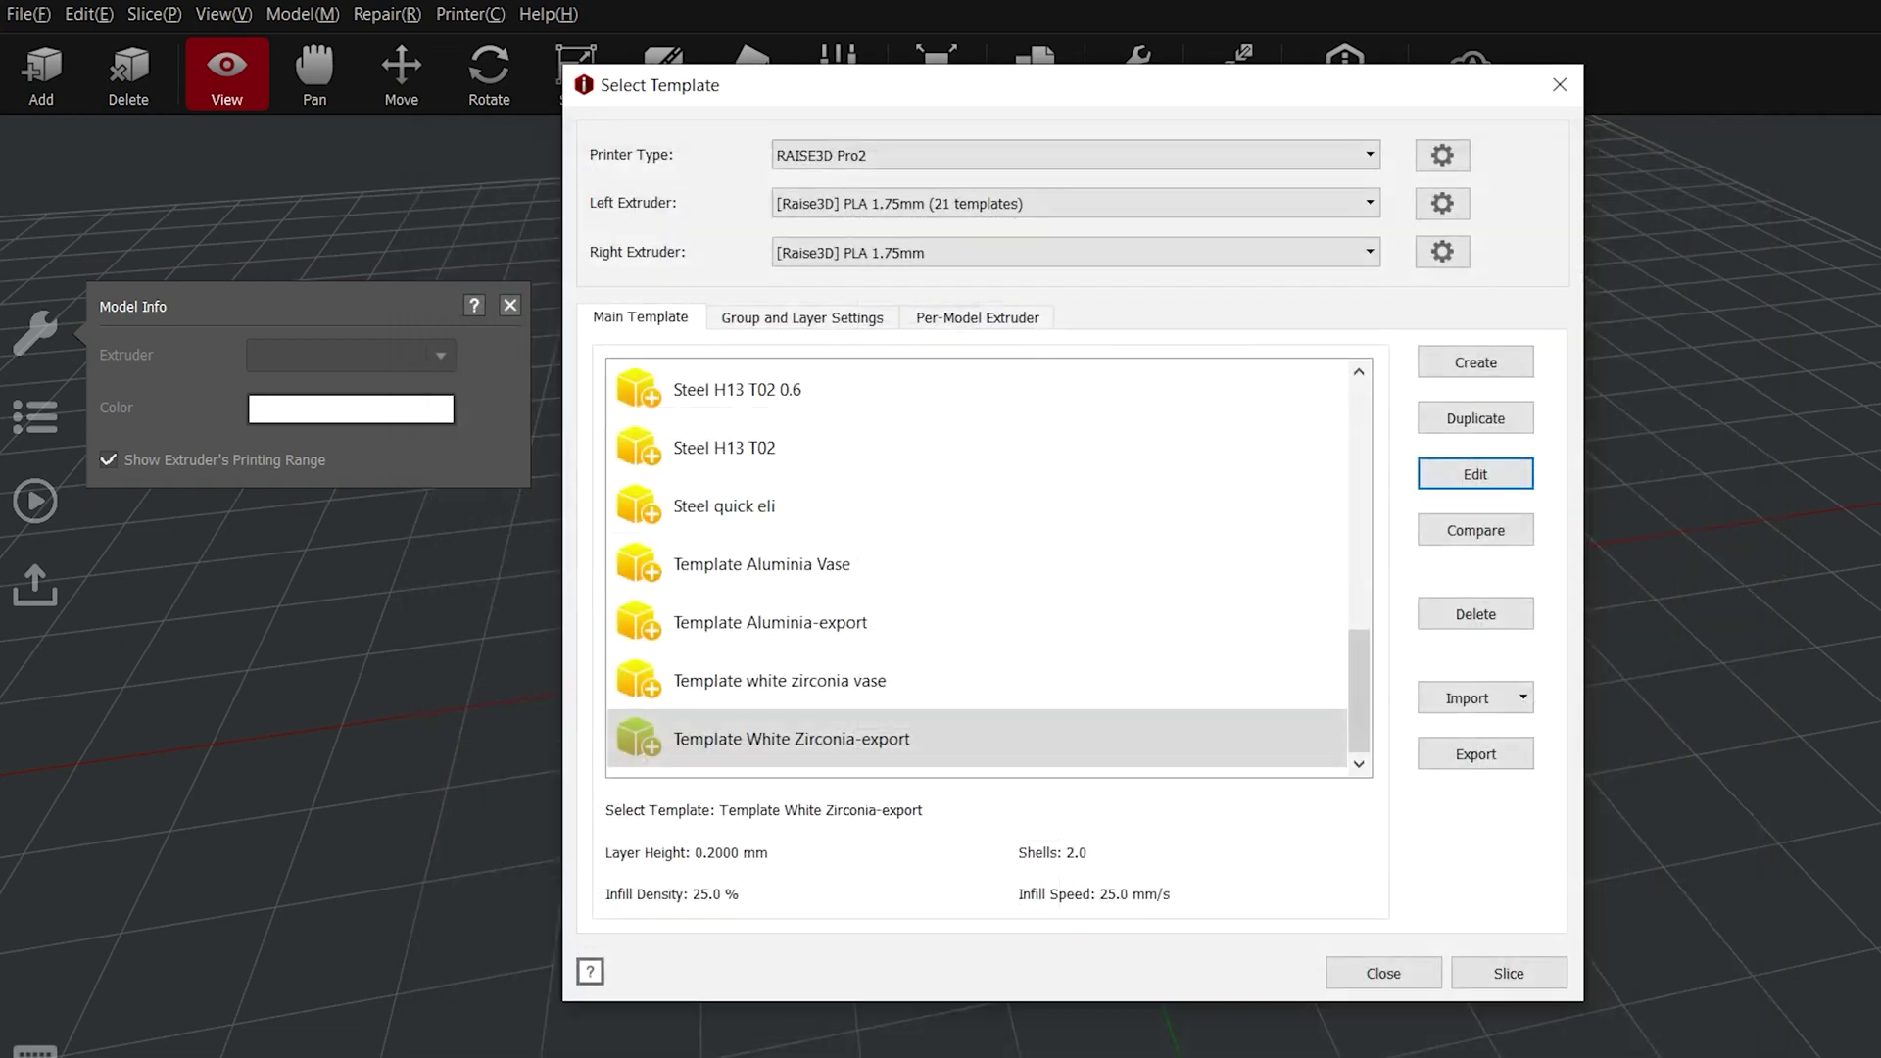